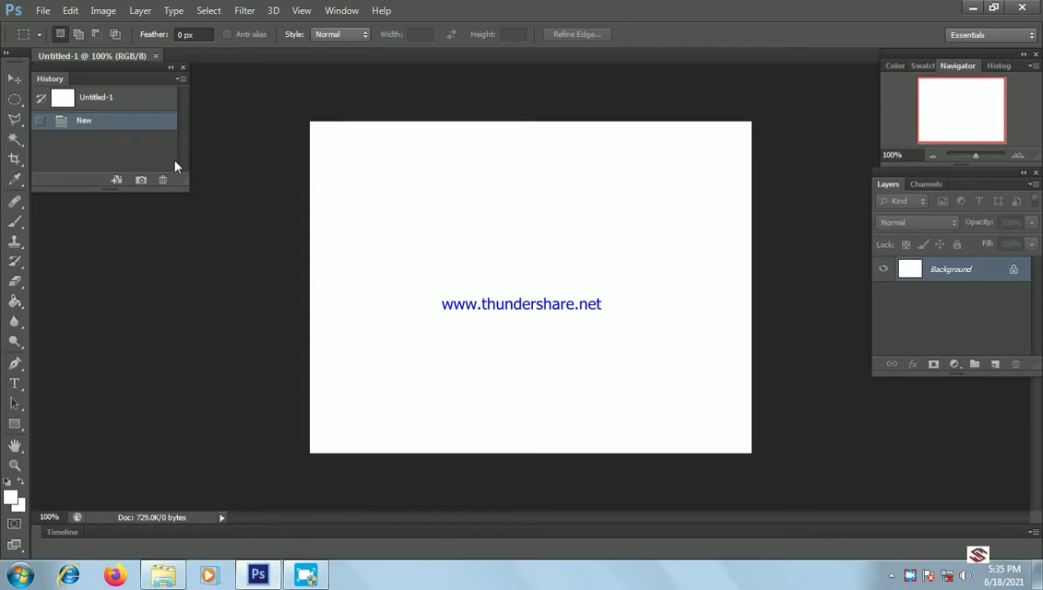
# Open the coconut image from the picfolder folder on the Desktop.
pyautogui.click(41, 10)
pyautogui.click(54, 41)
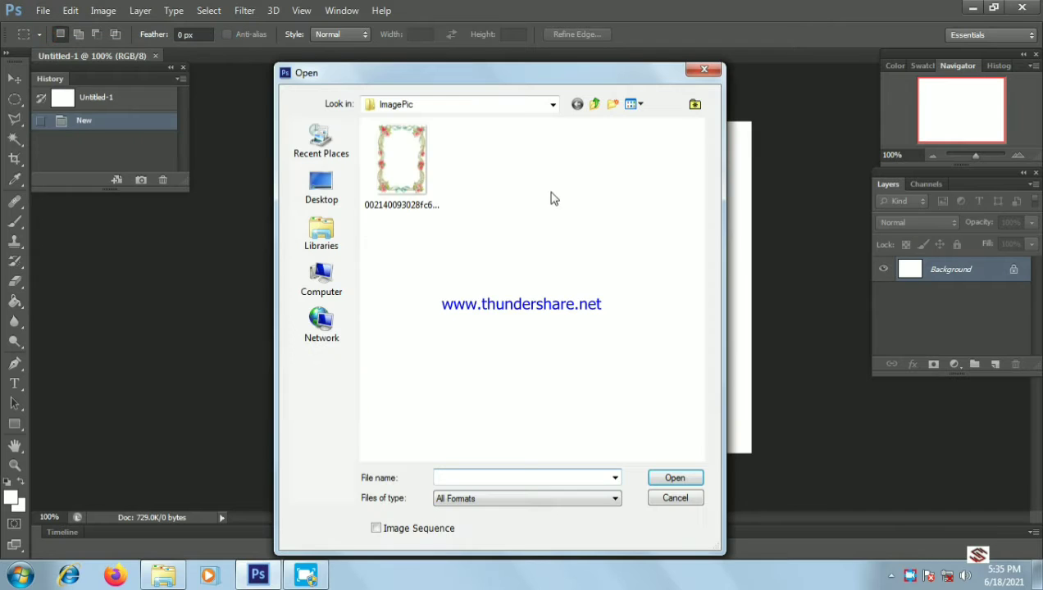
pyautogui.click(314, 195)
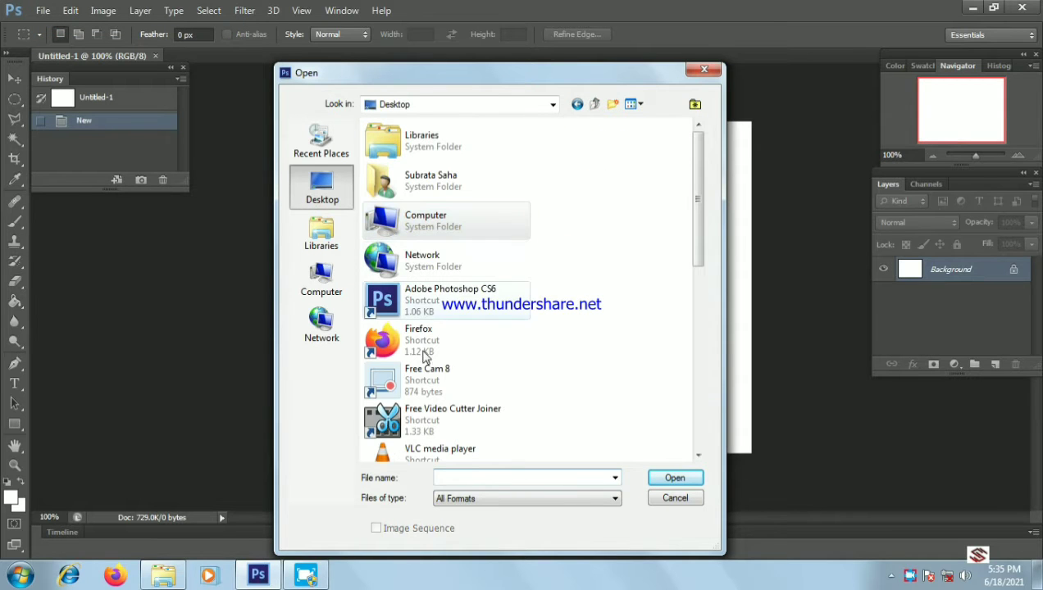
pyautogui.click(424, 419)
pyautogui.scroll(-5, 424, 422)
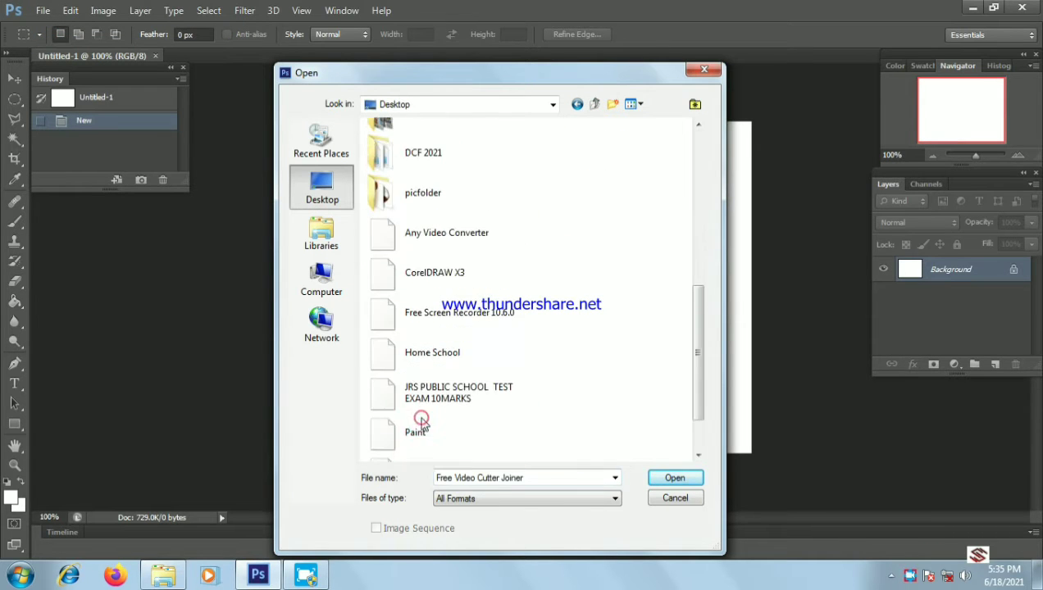
pyautogui.scroll(5, 423, 409)
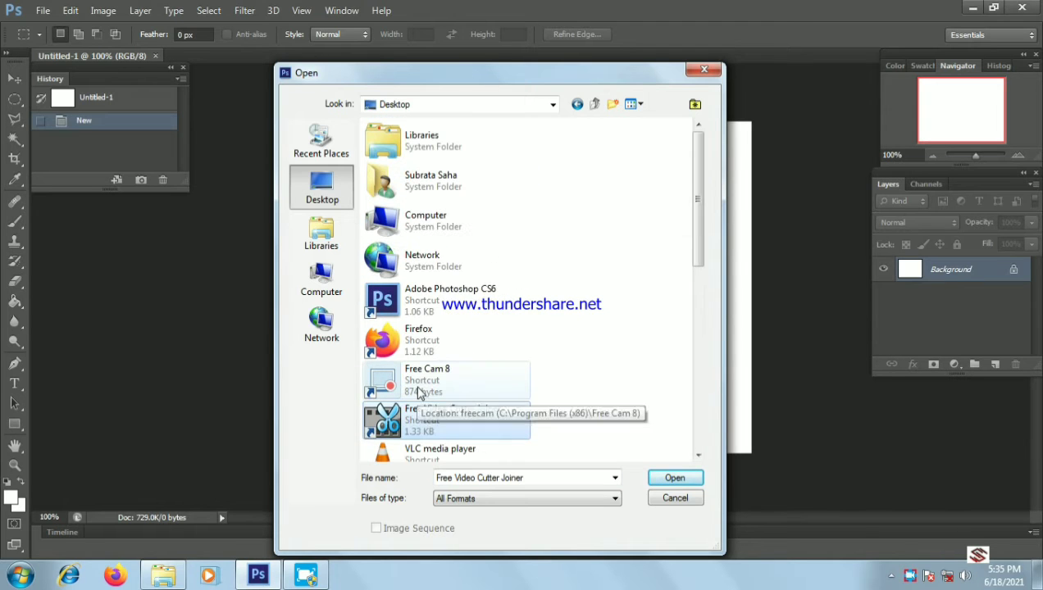
pyautogui.scroll(-5, 424, 360)
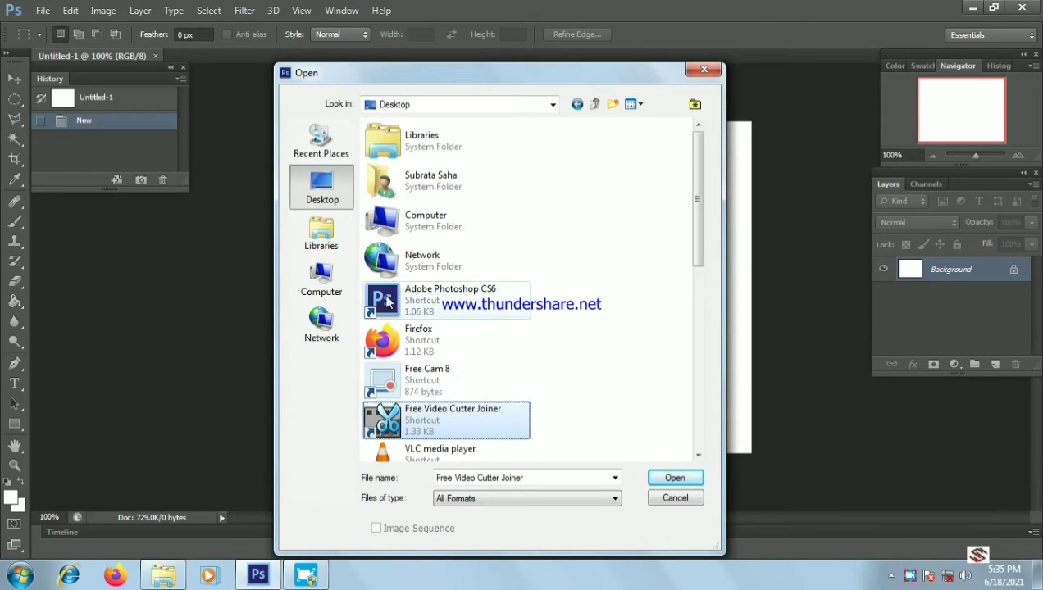
pyautogui.doubleClick(422, 138)
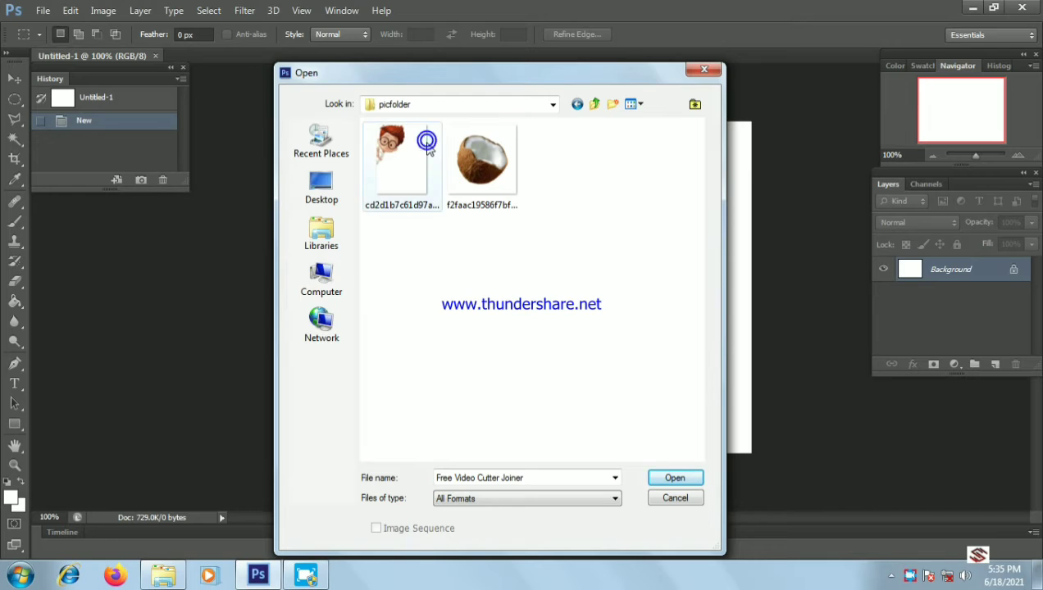
pyautogui.click(464, 160)
pyautogui.doubleClick(464, 160)
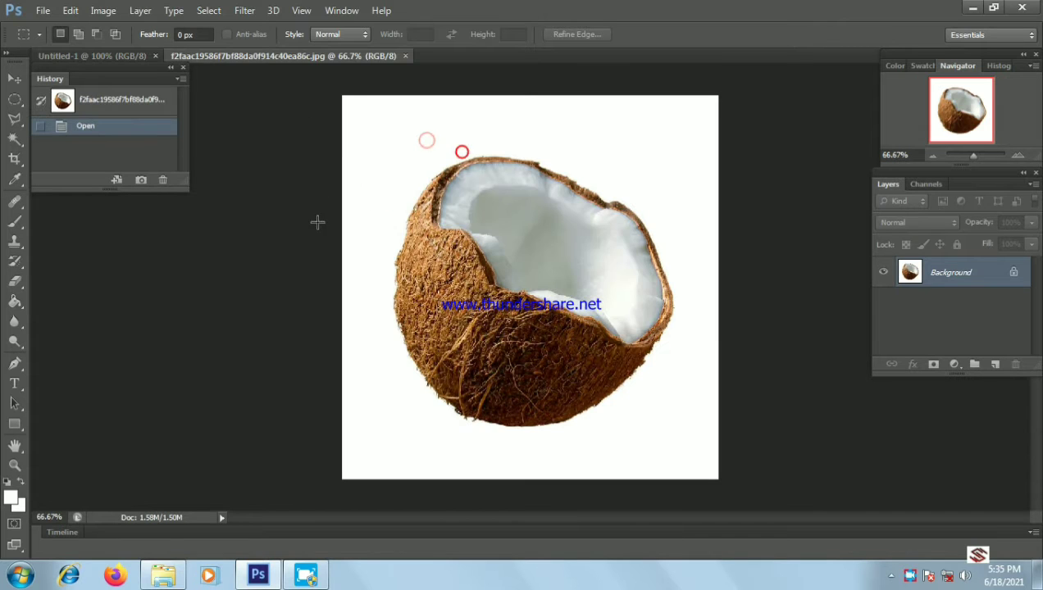
# Select the white area around the coconut with the Magic Wand at a tolerance of 15.
pyautogui.click(14, 141)
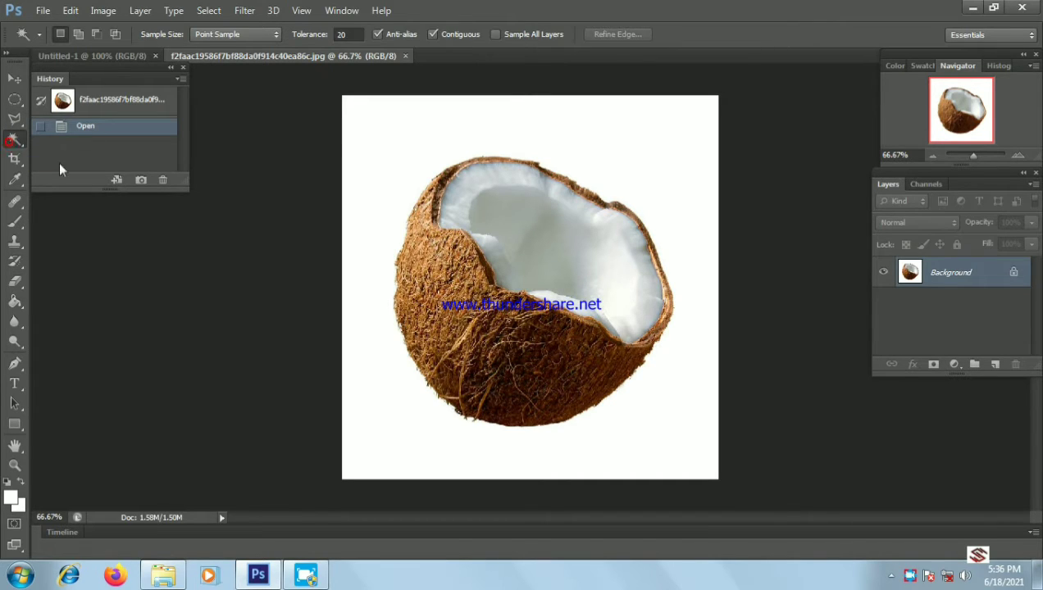
pyautogui.click(346, 35)
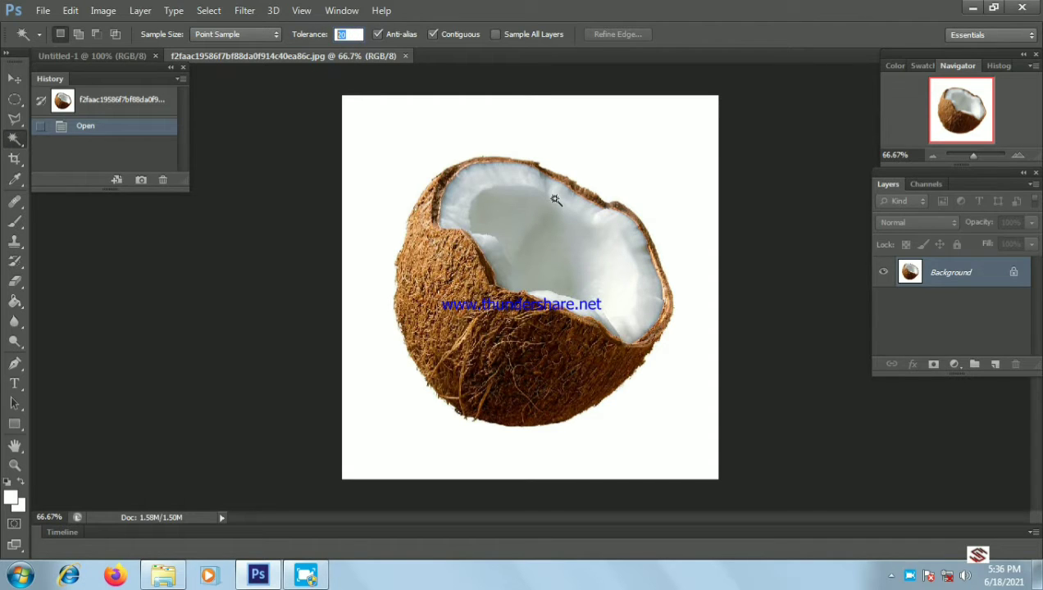
pyautogui.write('15')
pyautogui.press('Return')
pyautogui.click(579, 161)
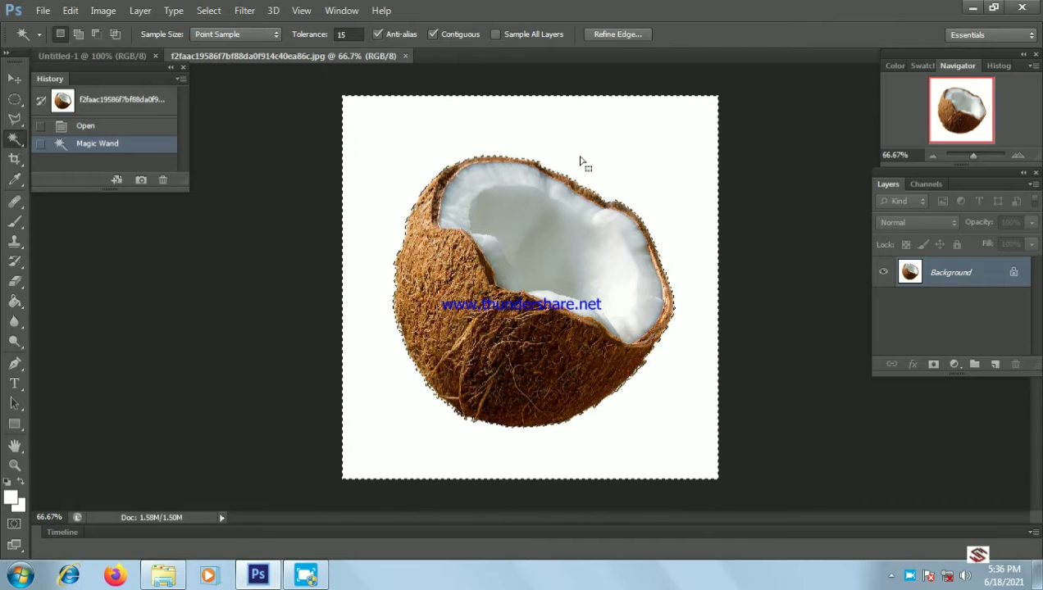
# Convert the coconut image's locked Background into a regular layer, keeping the default layer name.
pyautogui.press('Delete')
pyautogui.click(621, 182)
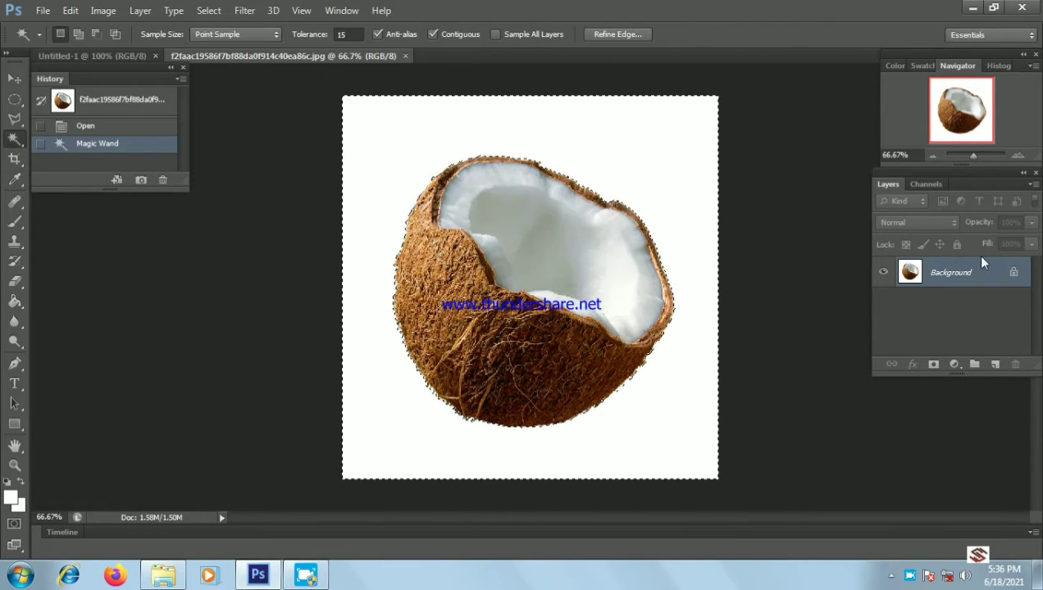
pyautogui.doubleClick(1013, 272)
pyautogui.click(648, 181)
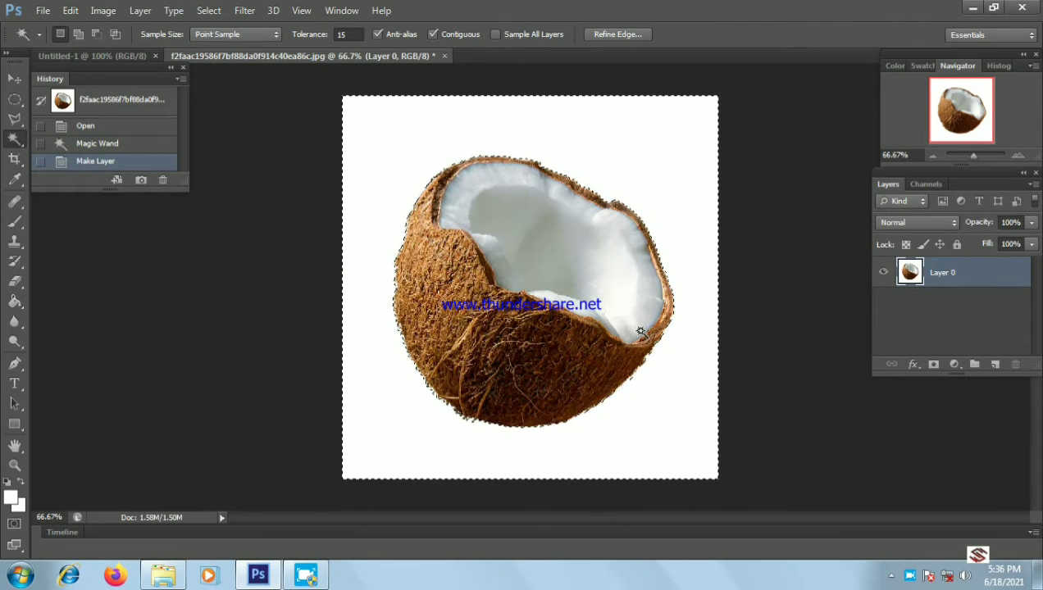
# Invert the selection so it covers the coconut, and feather it by 2 pixels.
pyautogui.click(203, 9)
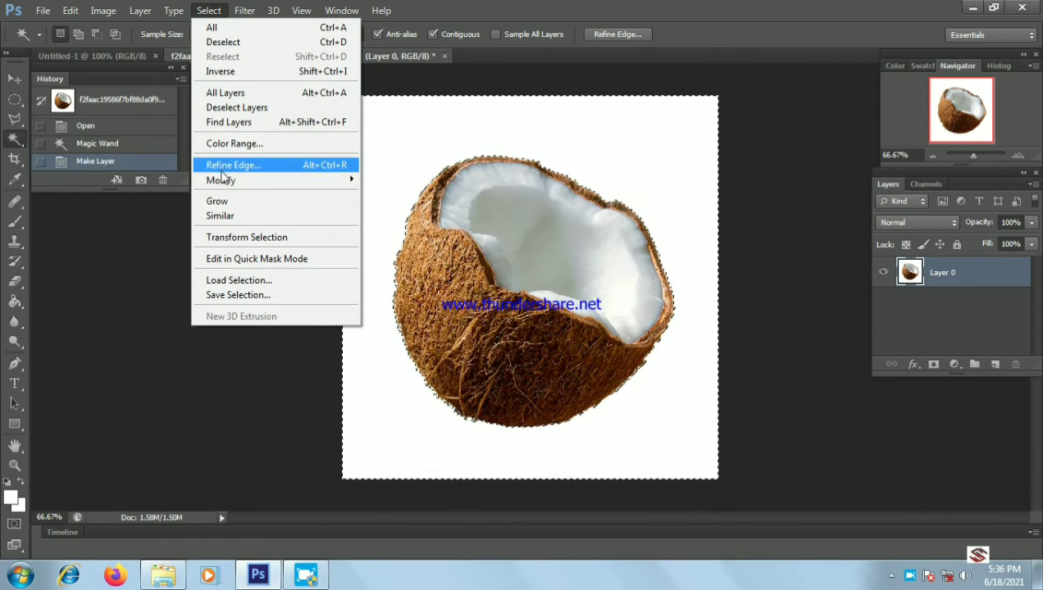
pyautogui.moveTo(222, 179)
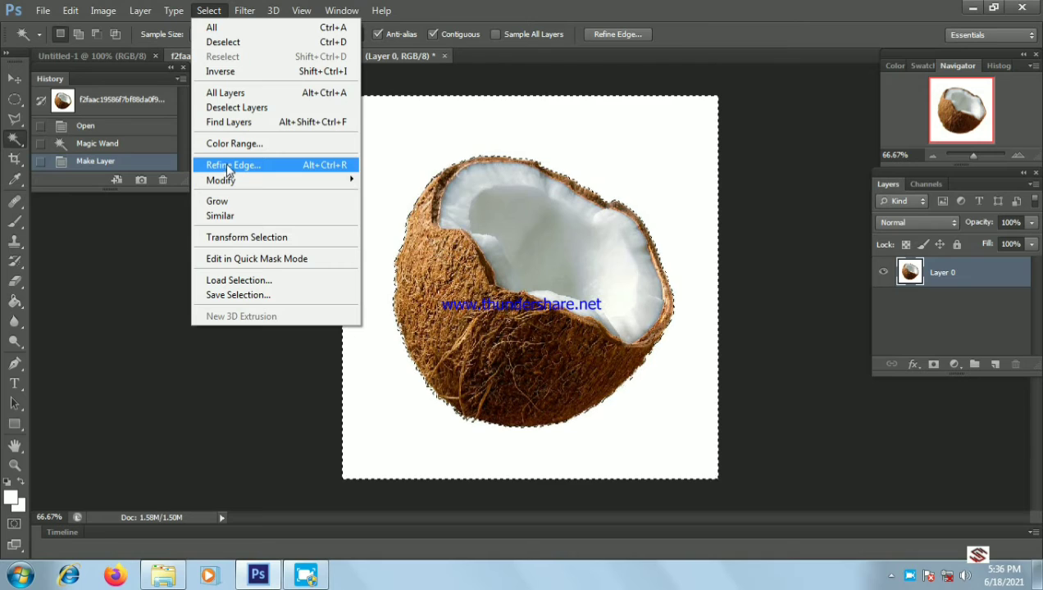
pyautogui.click(261, 71)
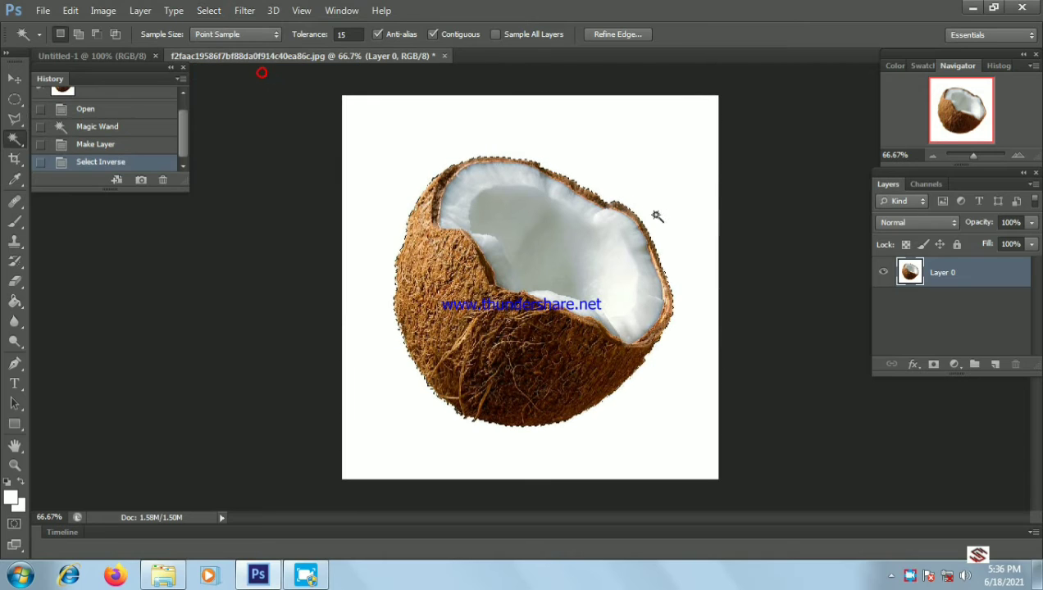
pyautogui.rightClick(603, 229)
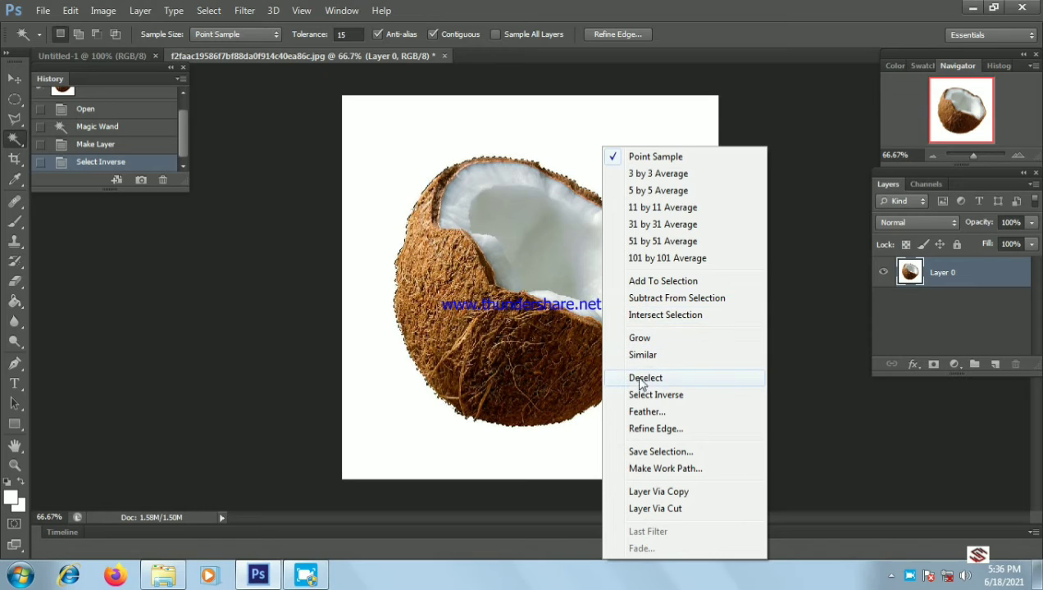
pyautogui.click(647, 412)
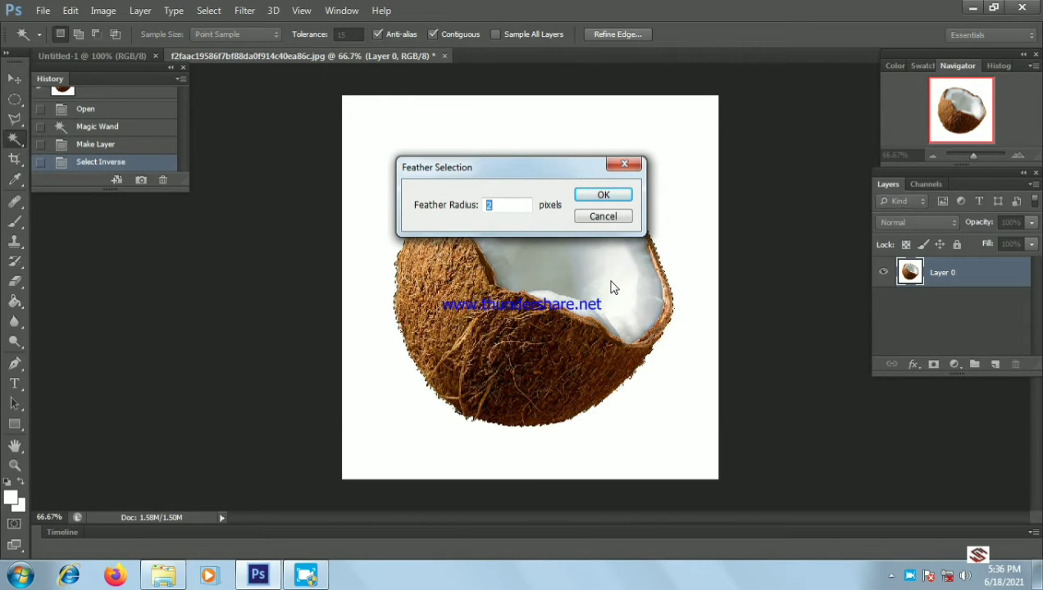
pyautogui.press('Return')
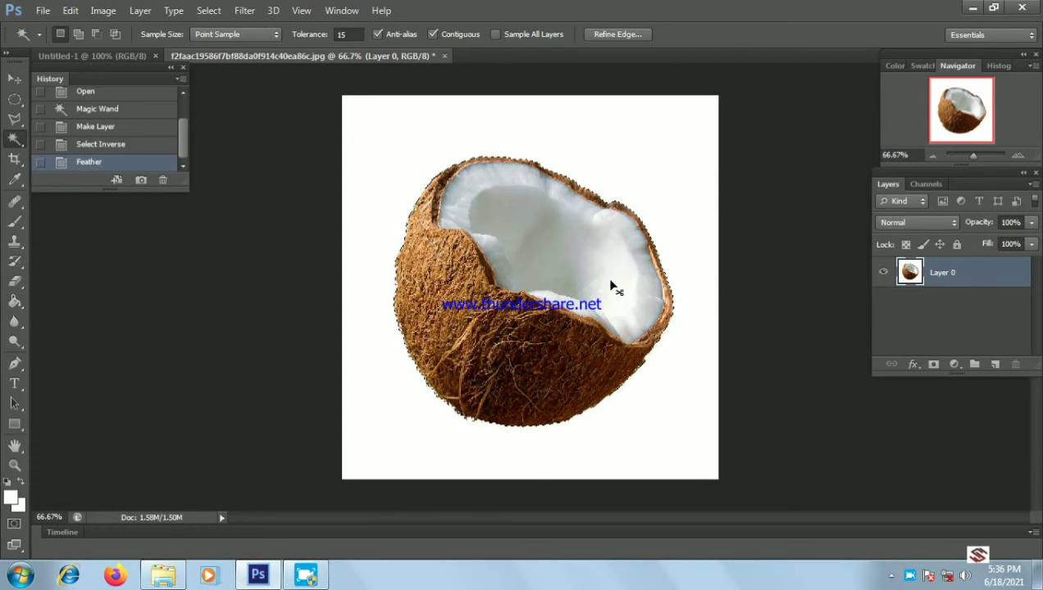
# Cut the selected coconut and paste it into the Untitled-1 document.
pyautogui.hotkey('ctrl', 'x')
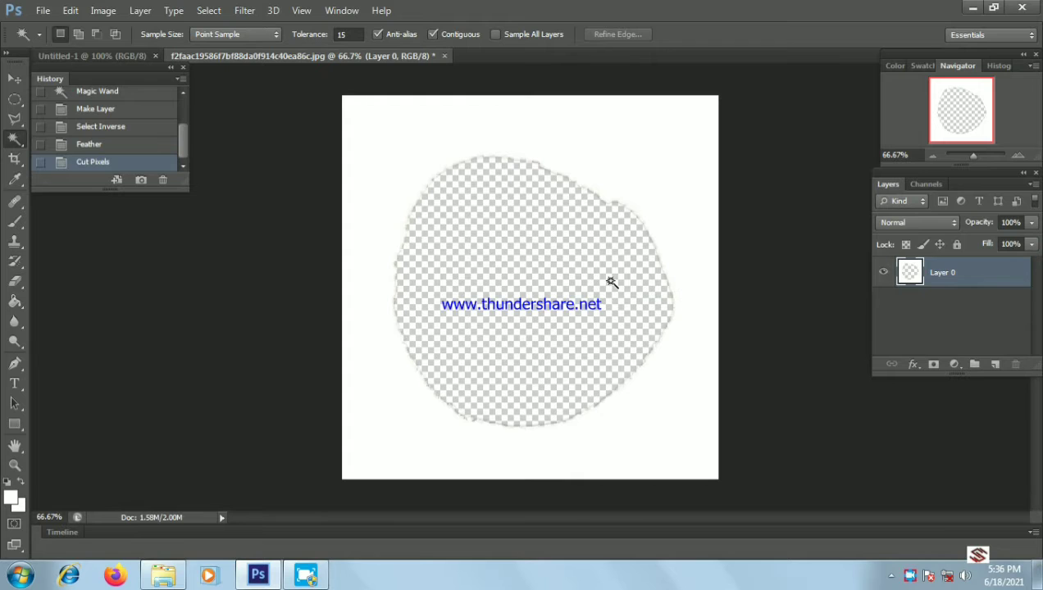
pyautogui.click(110, 54)
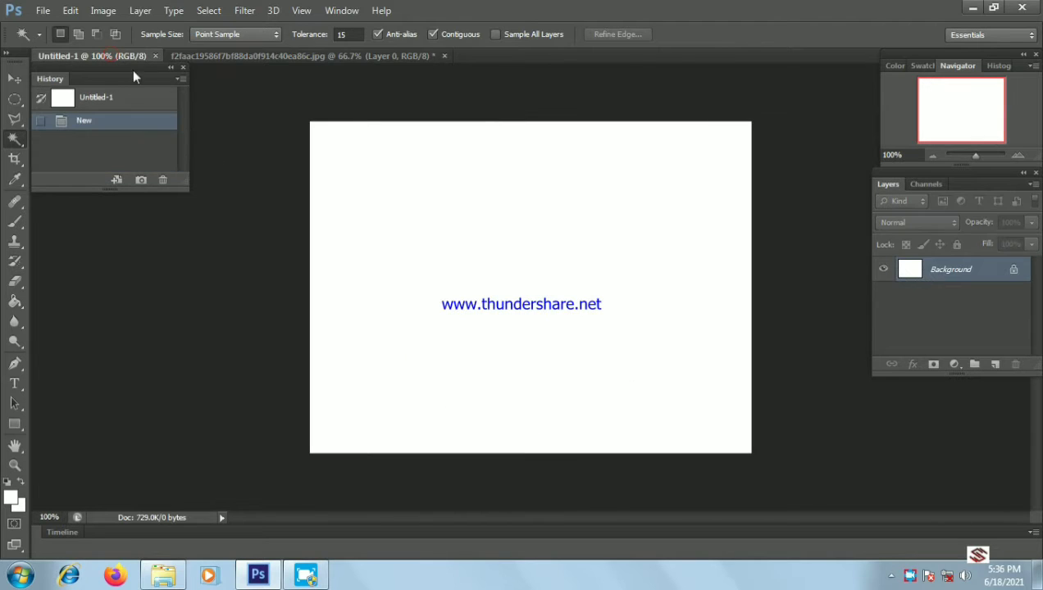
pyautogui.hotkey('ctrl', 'v')
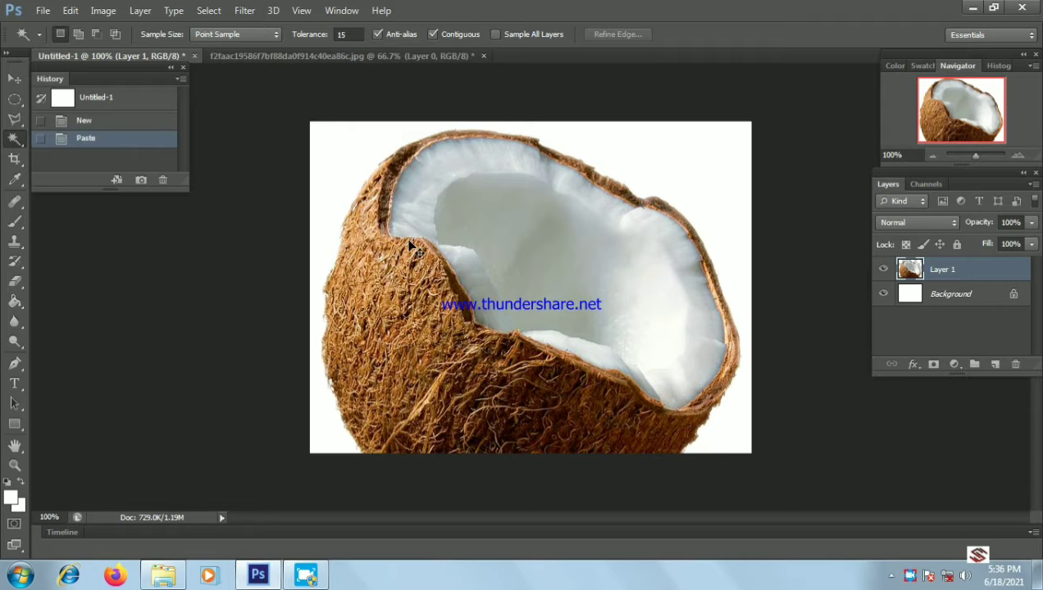
# Free-transform the coconut to about 49% width and 48% height, rotate it about -7°, and place it in the lower left of the canvas.
pyautogui.hotkey('ctrl', 't')
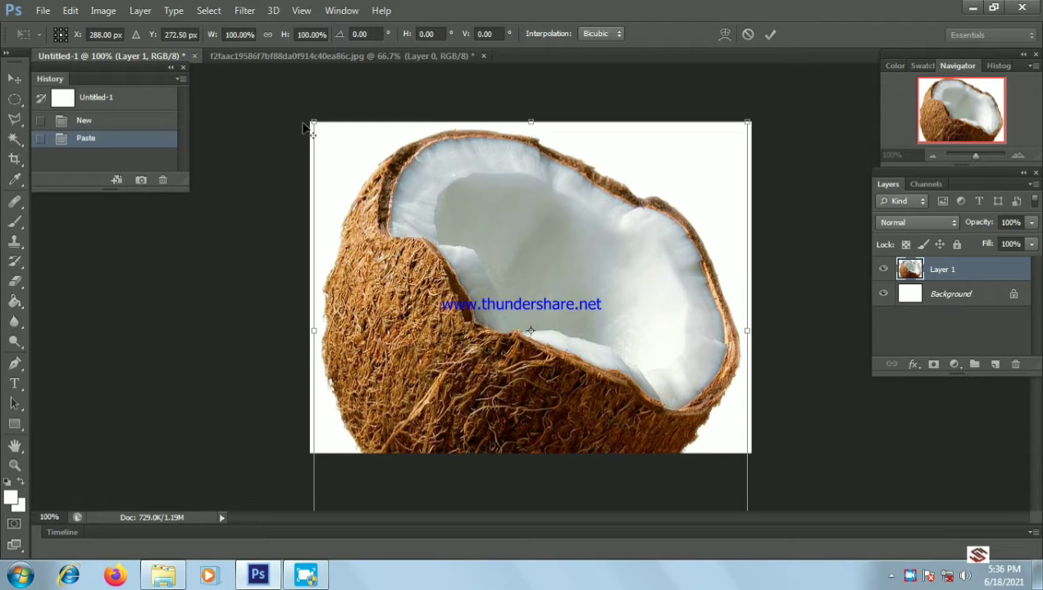
pyautogui.moveTo(311, 123); pyautogui.dragTo(419, 204)
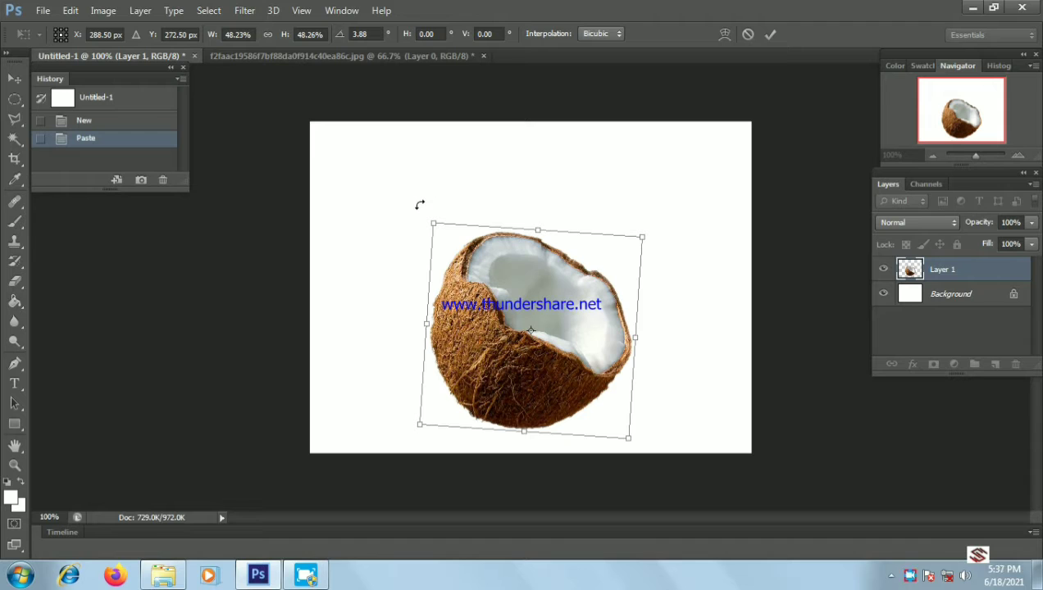
pyautogui.moveTo(420, 204); pyautogui.dragTo(405, 233)
pyautogui.moveTo(495, 351); pyautogui.dragTo(414, 363)
pyautogui.moveTo(336, 245)
pyautogui.mouseDown()
pyautogui.moveTo(342, 236)
pyautogui.moveTo(332, 236)
pyautogui.mouseUp()
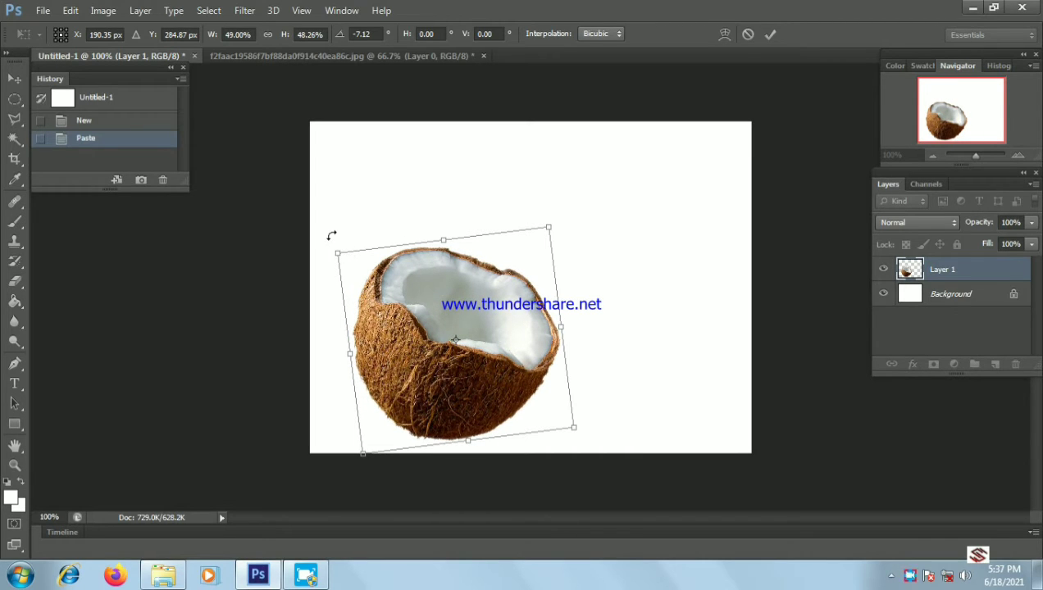
pyautogui.press('Return')
pyautogui.press('w')
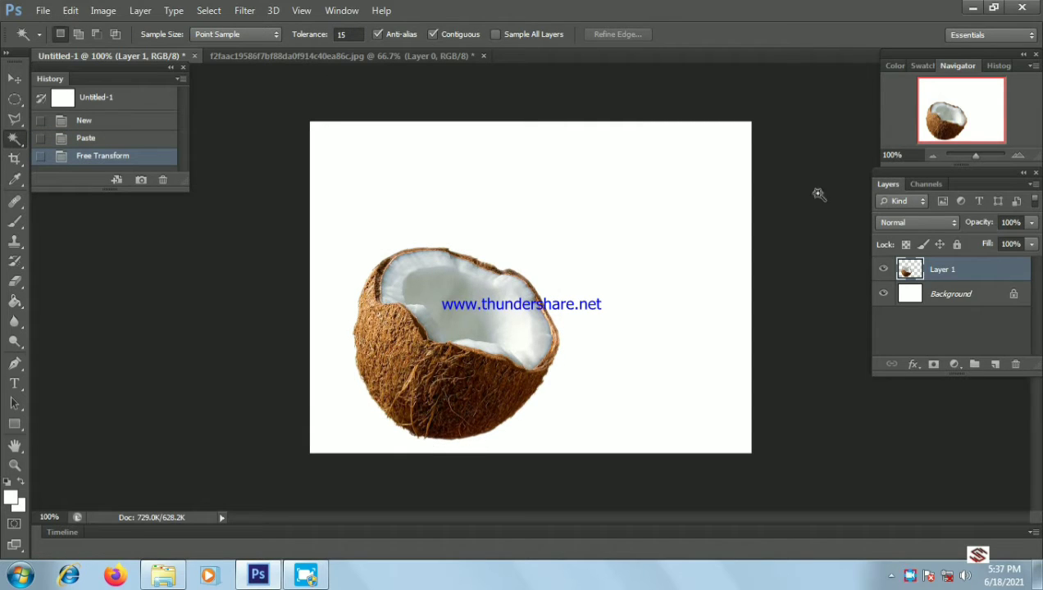
# Rename the pasted coconut's layer as "Coconut layer".
pyautogui.doubleClick(941, 270)
pyautogui.write('con')
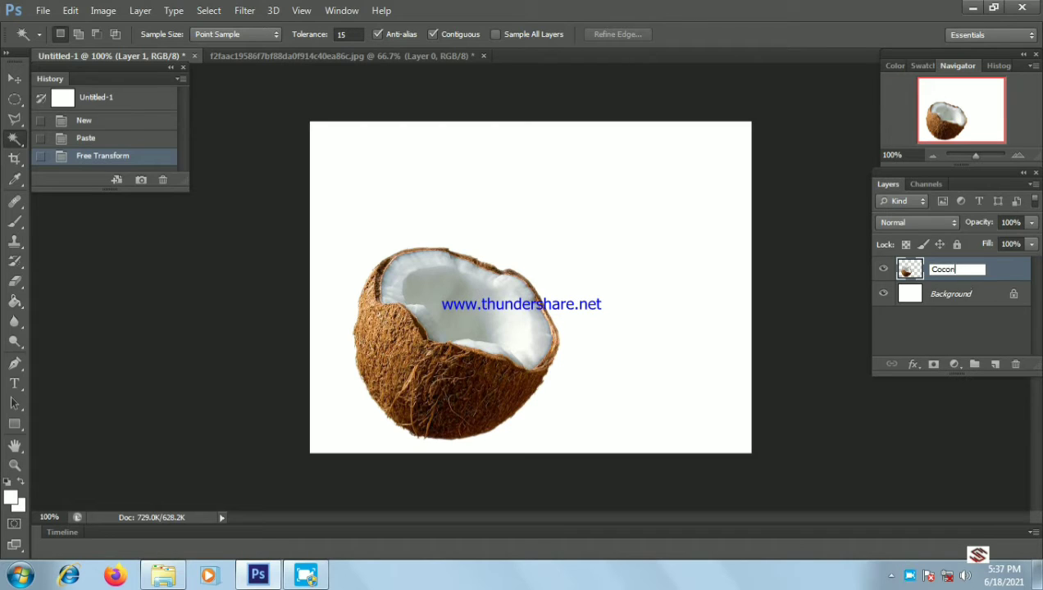
pyautogui.write('oconut layer')
pyautogui.press('Return')
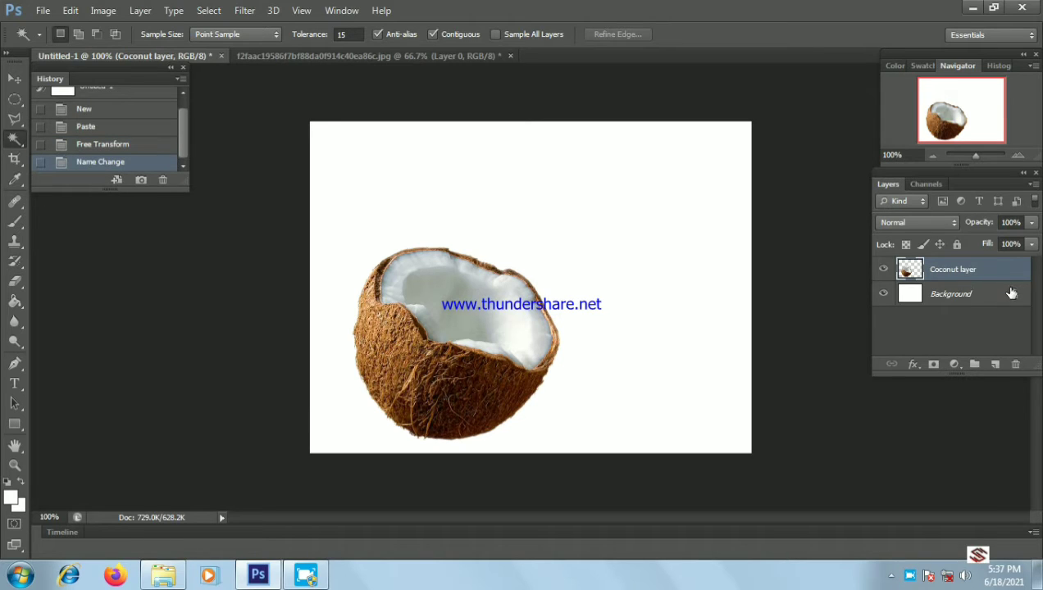
# Convert the locked Background of Untitled-1 into a regular layer named "background" and leave it selected.
pyautogui.doubleClick(1015, 295)
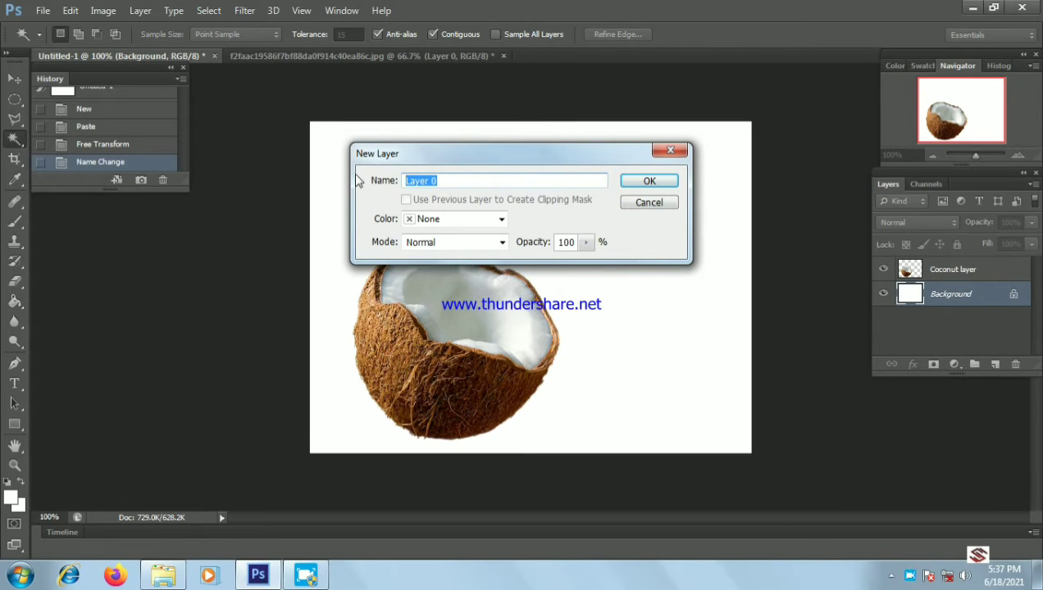
pyautogui.write('background')
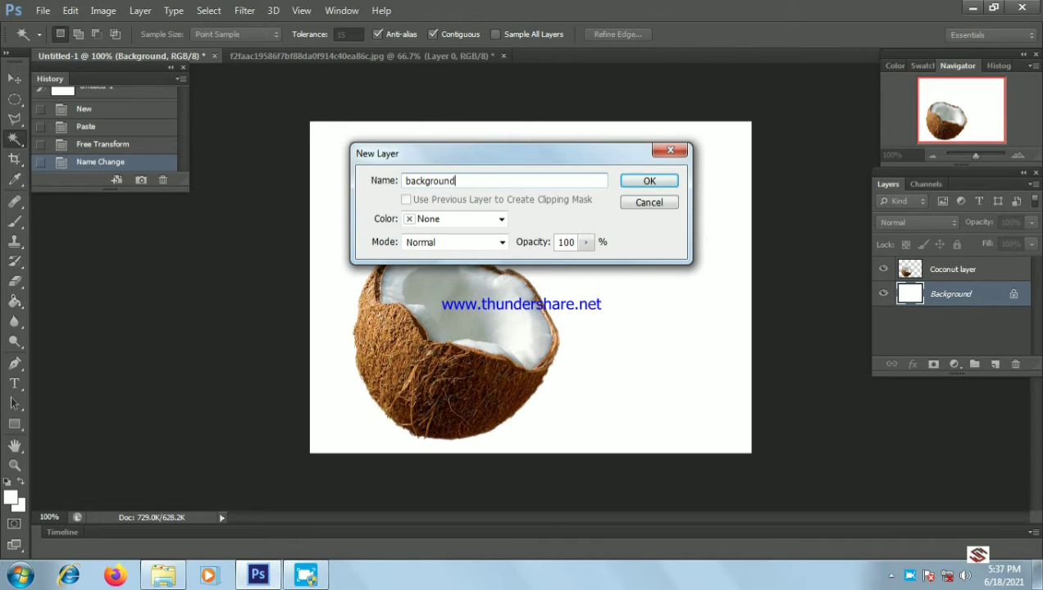
pyautogui.press('Return')
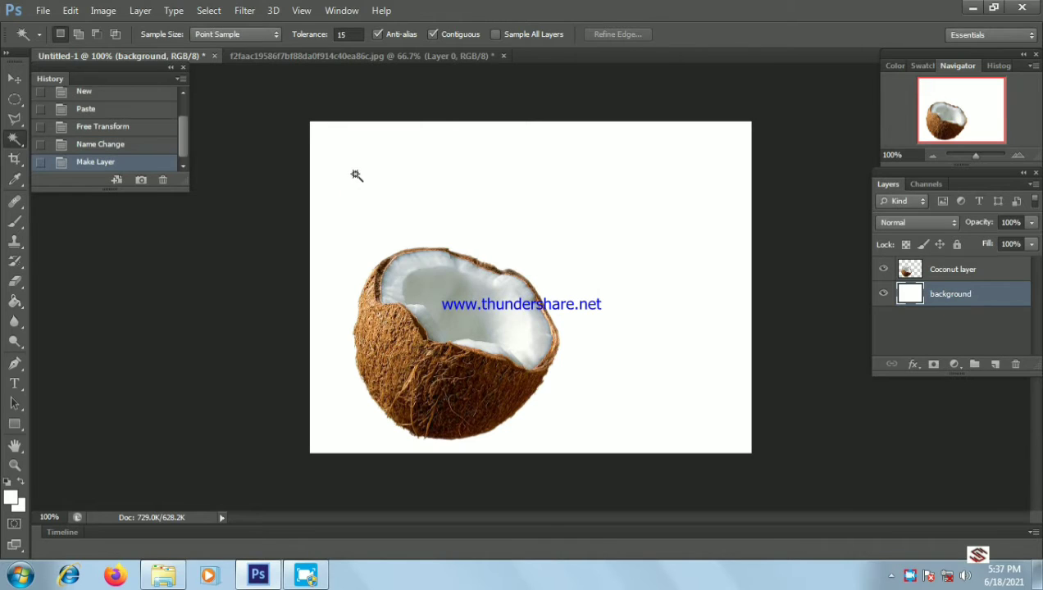
pyautogui.click(995, 272)
pyautogui.click(994, 296)
# Open the image of the cartoon boy with glasses from picfolder.
pyautogui.click(45, 11)
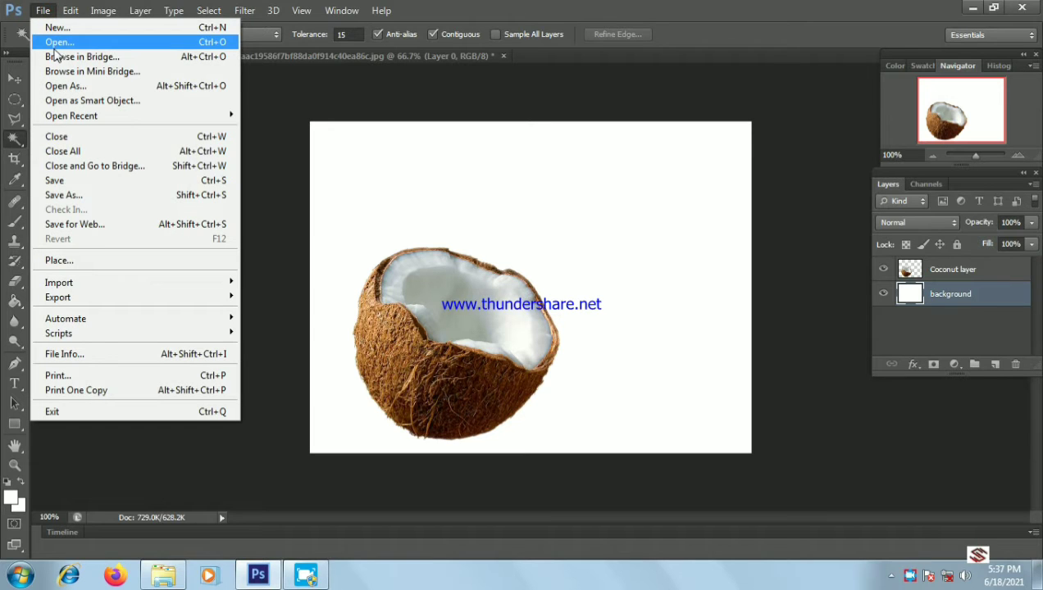
pyautogui.click(57, 42)
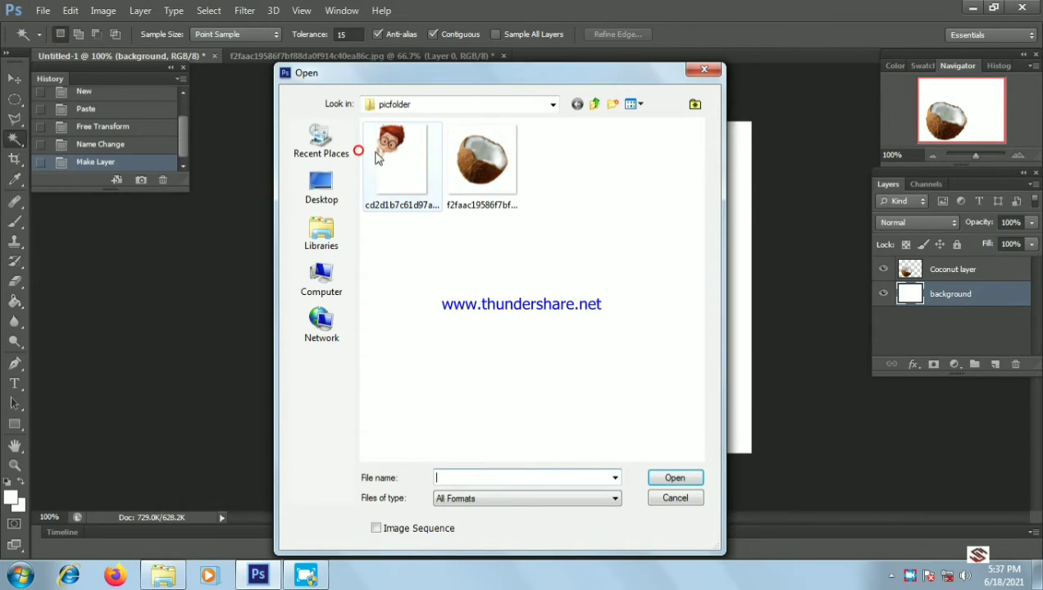
pyautogui.press('Escape')
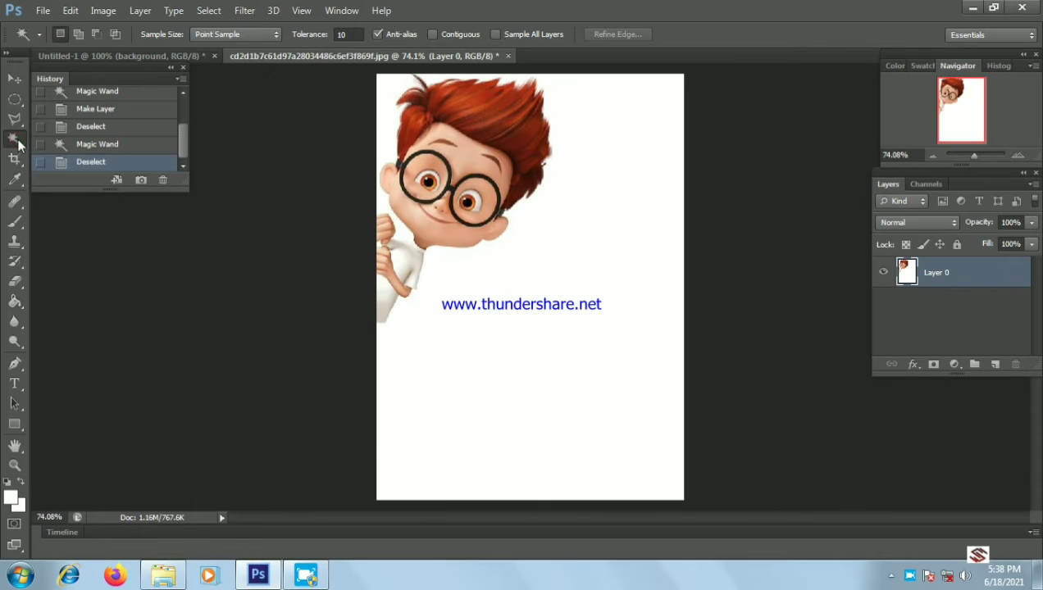
# Select the white area around the cartoon boy with the Magic Wand tool.
pyautogui.click(18, 142)
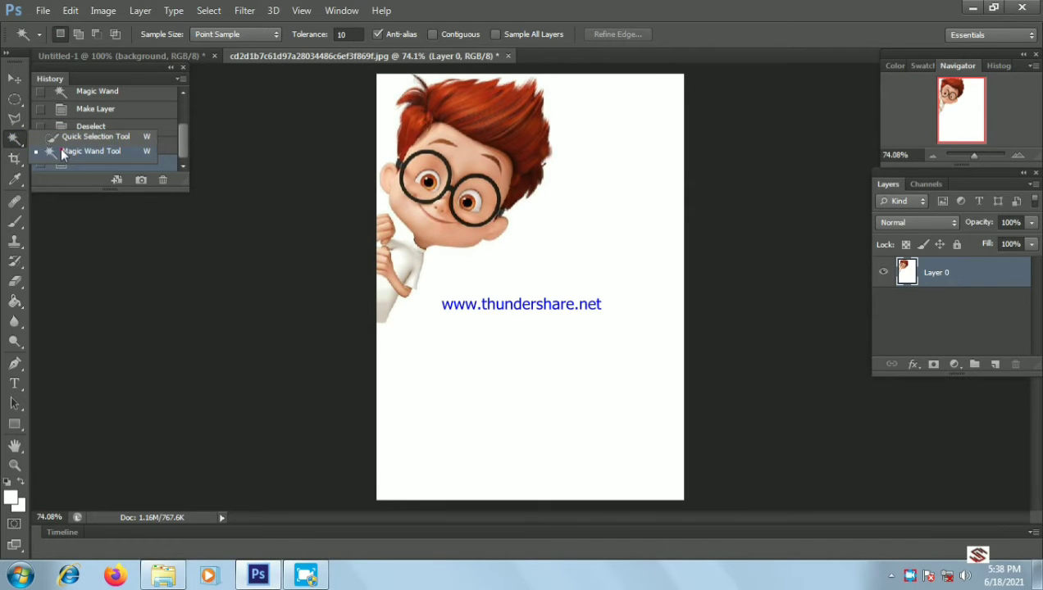
pyautogui.click(61, 149)
pyautogui.click(497, 254)
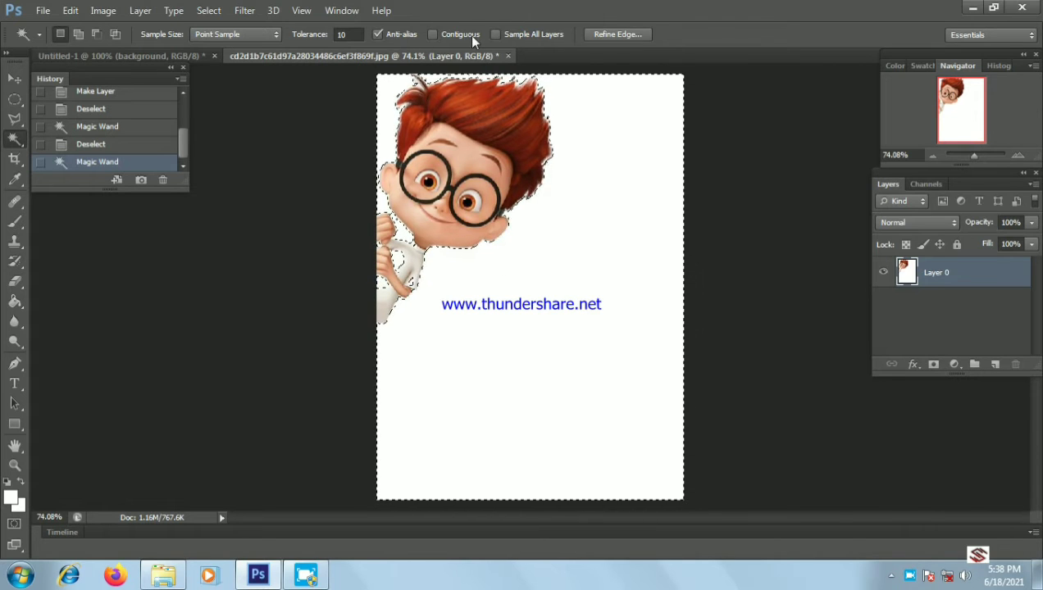
# Reselect the large white area beside the boy with Contiguous and Sample All Layers enabled in the Magic Wand, and delete it.
pyautogui.click(434, 34)
pyautogui.click(497, 35)
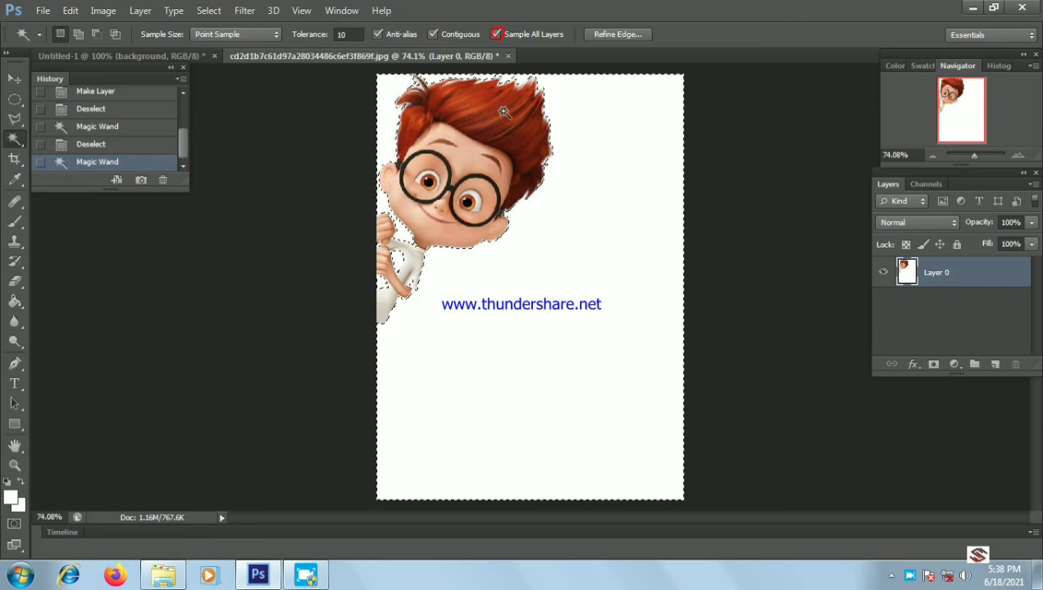
pyautogui.hotkey('ctrl', 'd')
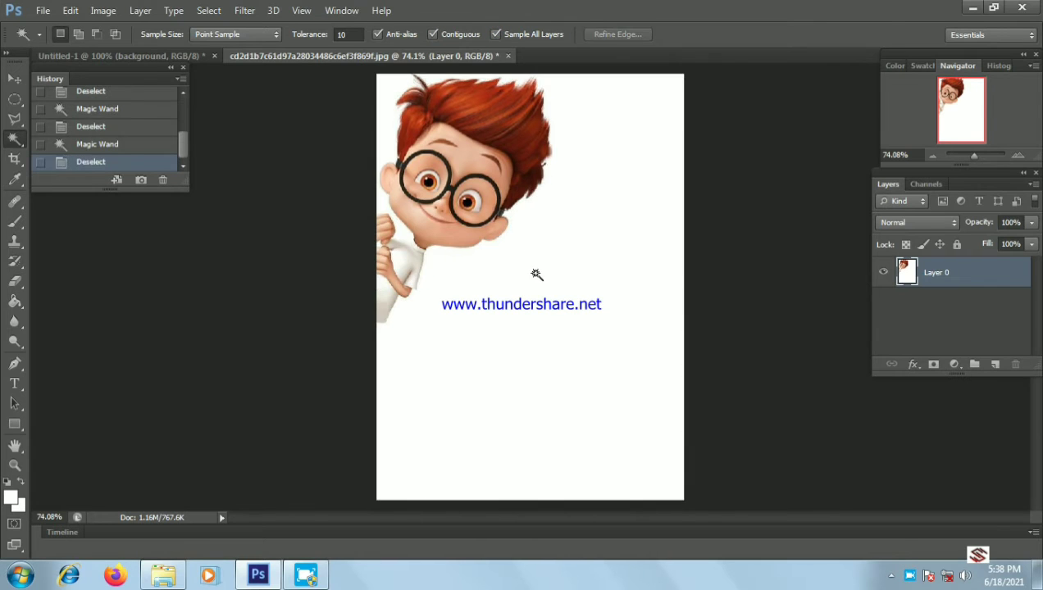
pyautogui.click(534, 271)
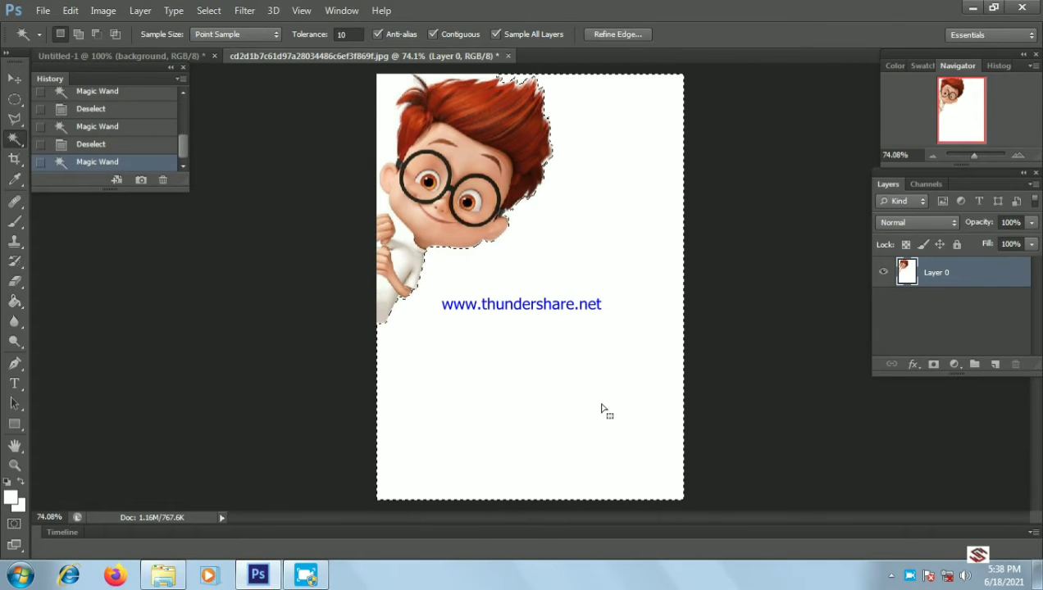
pyautogui.press('Delete')
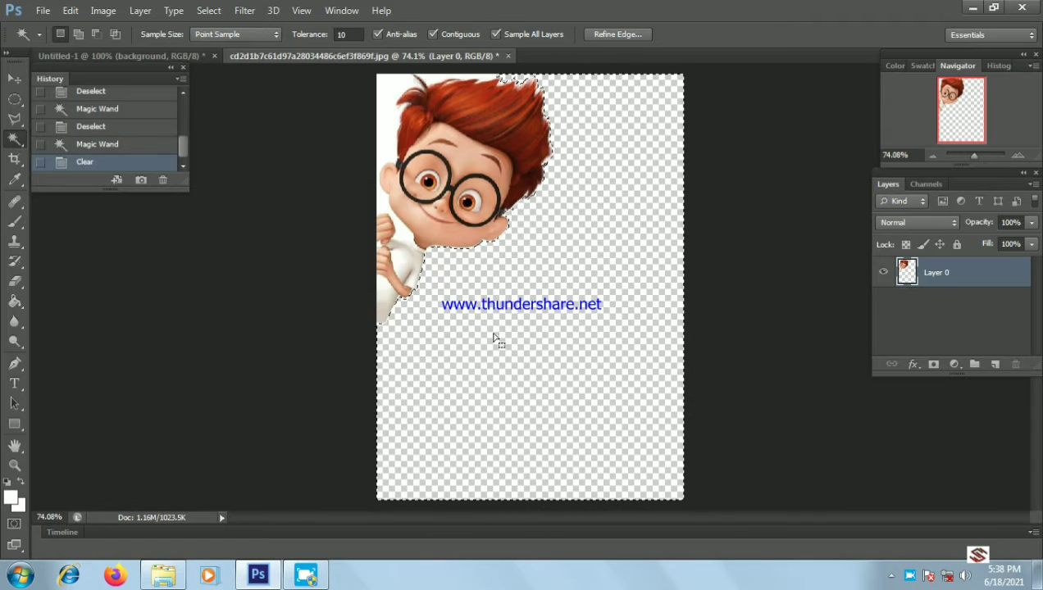
# Delete the white patches between the boy's chin and hand and behind his head using the Magic Wand.
pyautogui.click(405, 236)
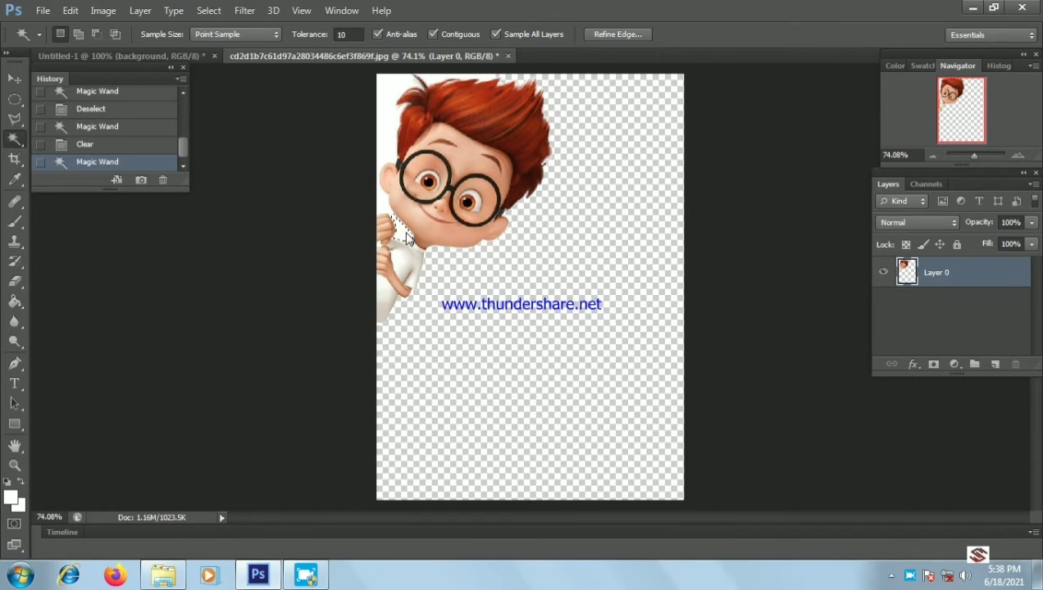
pyautogui.press('Delete')
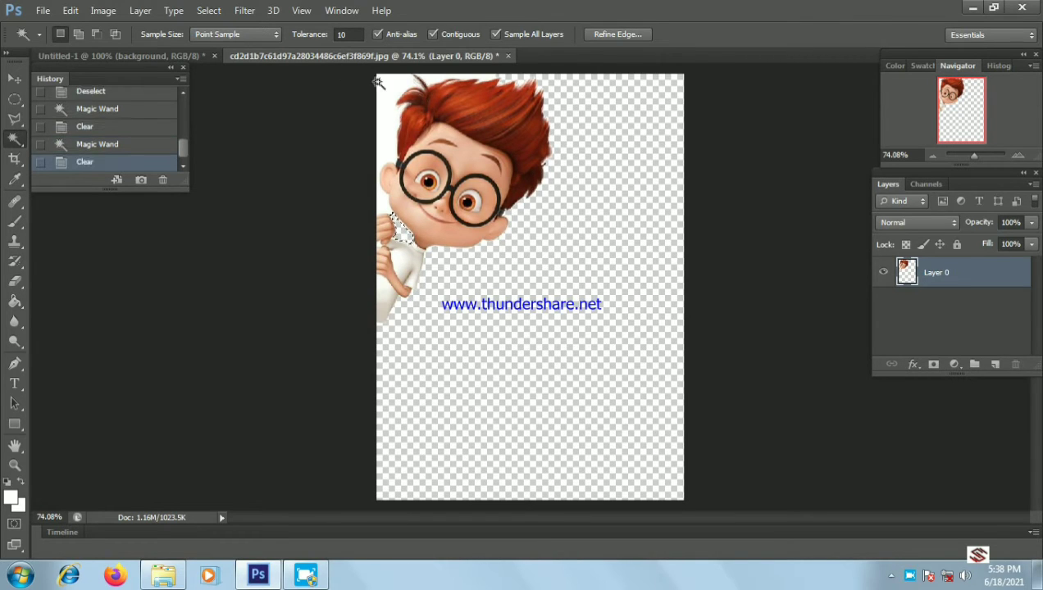
pyautogui.click(389, 125)
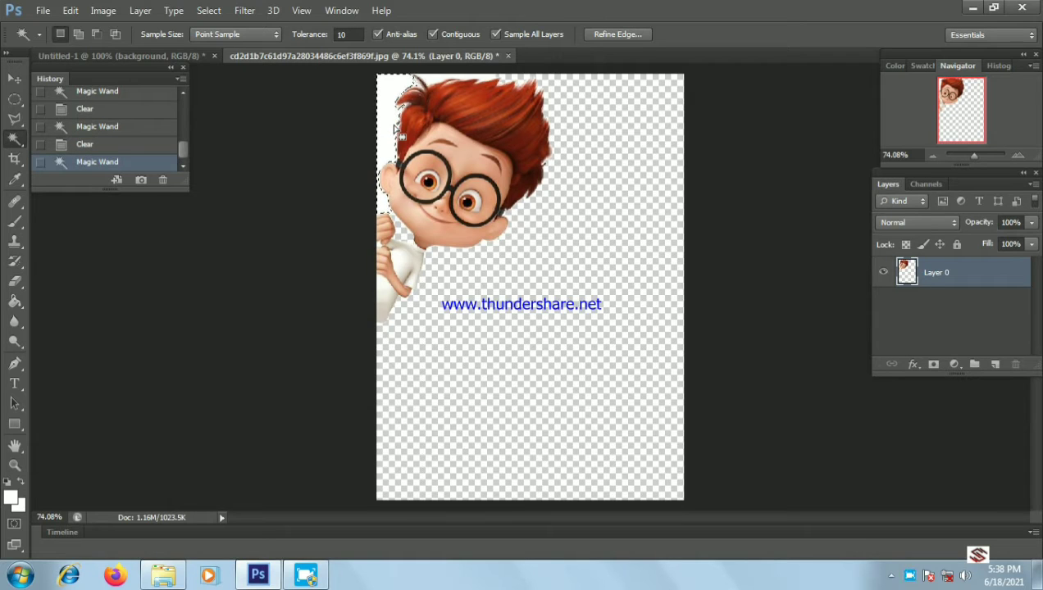
pyautogui.press('Delete')
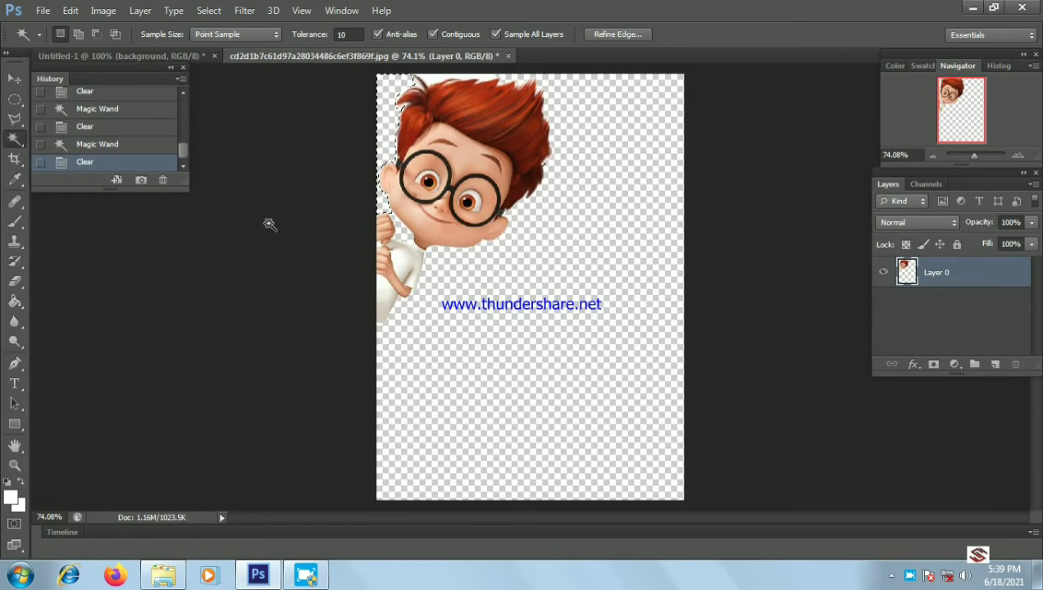
# Delete the small leftover white patch between the boy's two hands using the Magic Wand.
pyautogui.moveTo(973, 155); pyautogui.dragTo(989, 155)
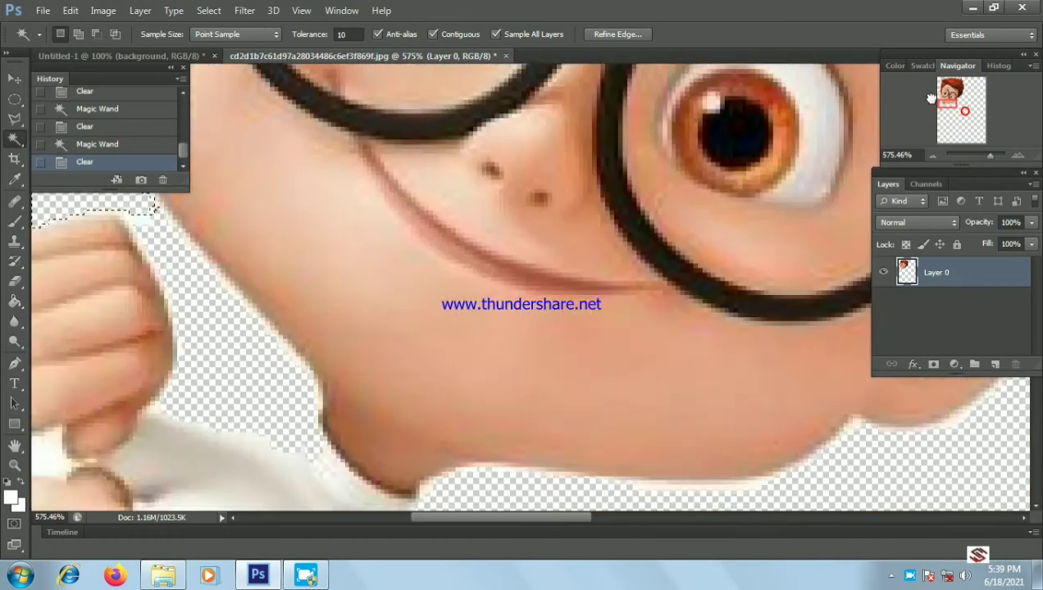
pyautogui.moveTo(958, 111); pyautogui.dragTo(891, 102)
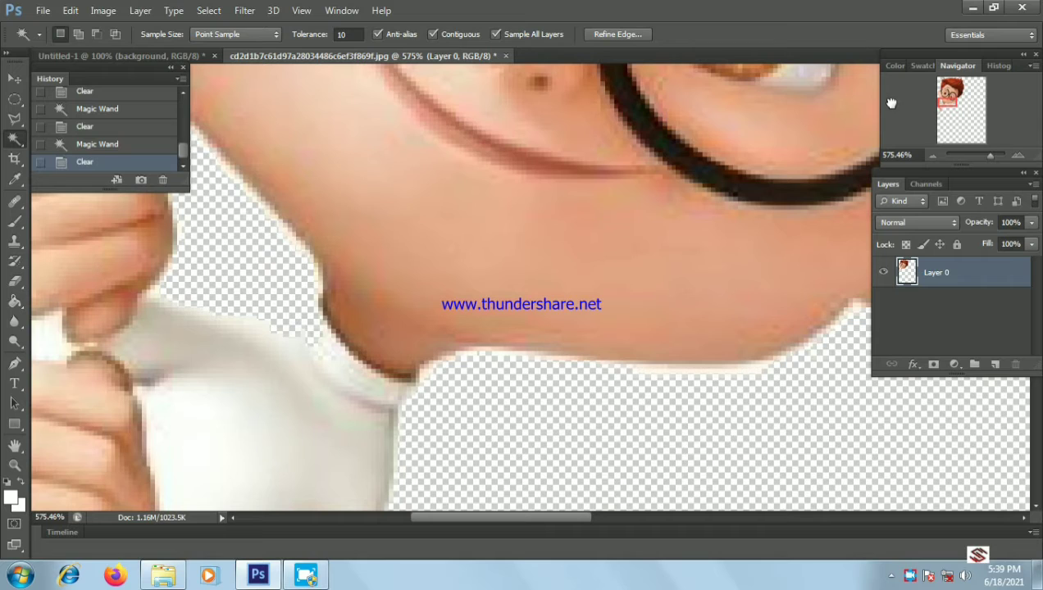
pyautogui.click(53, 341)
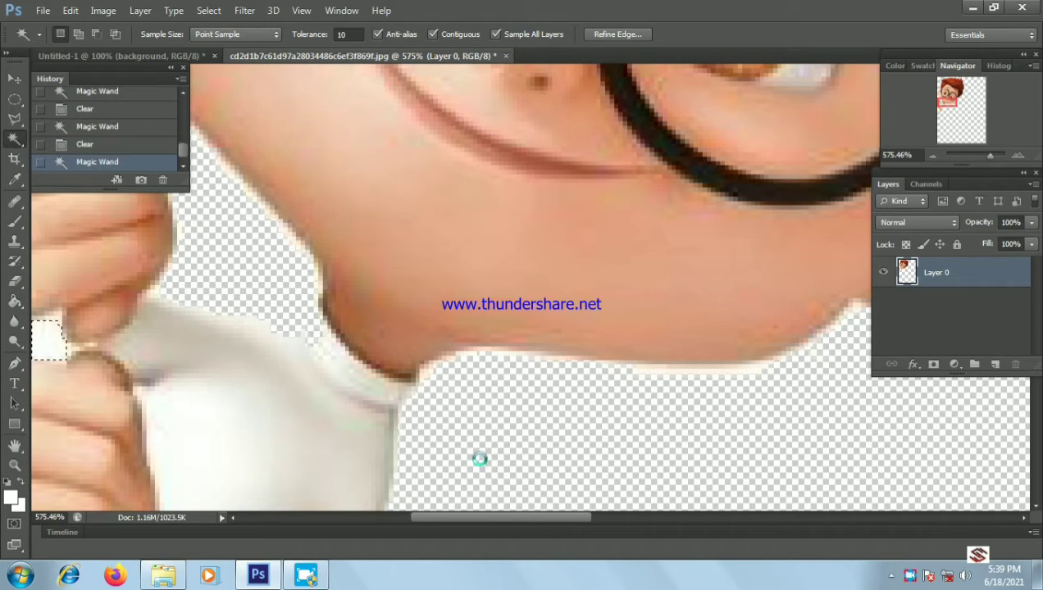
pyautogui.press('Delete')
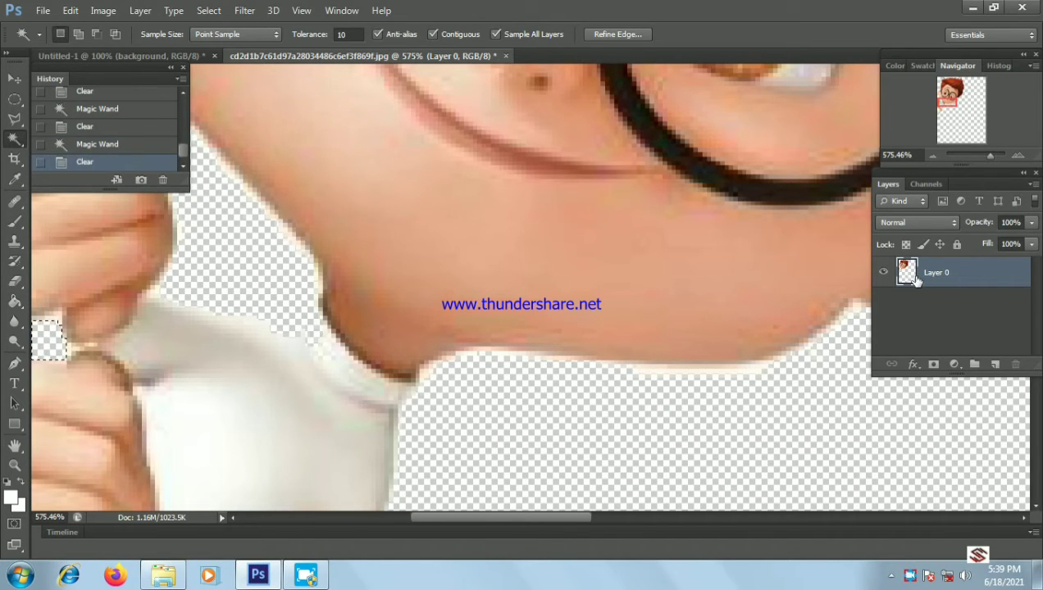
# Copy the whole canvas with the cut-out boy and paste it into the Untitled-1 document.
pyautogui.moveTo(951, 158); pyautogui.dragTo(972, 161)
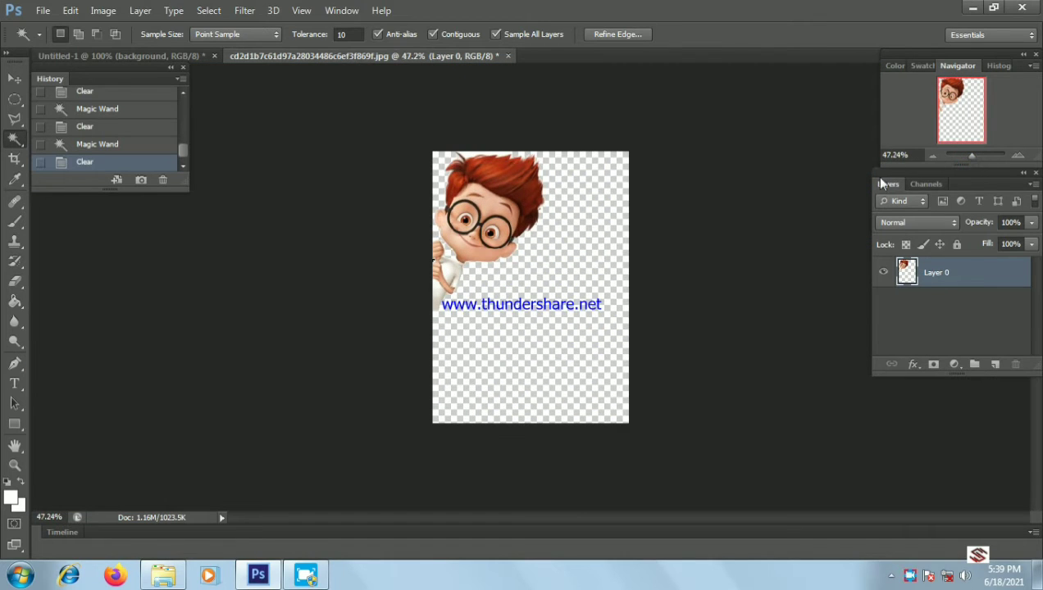
pyautogui.hotkey('ctrl', 'a')
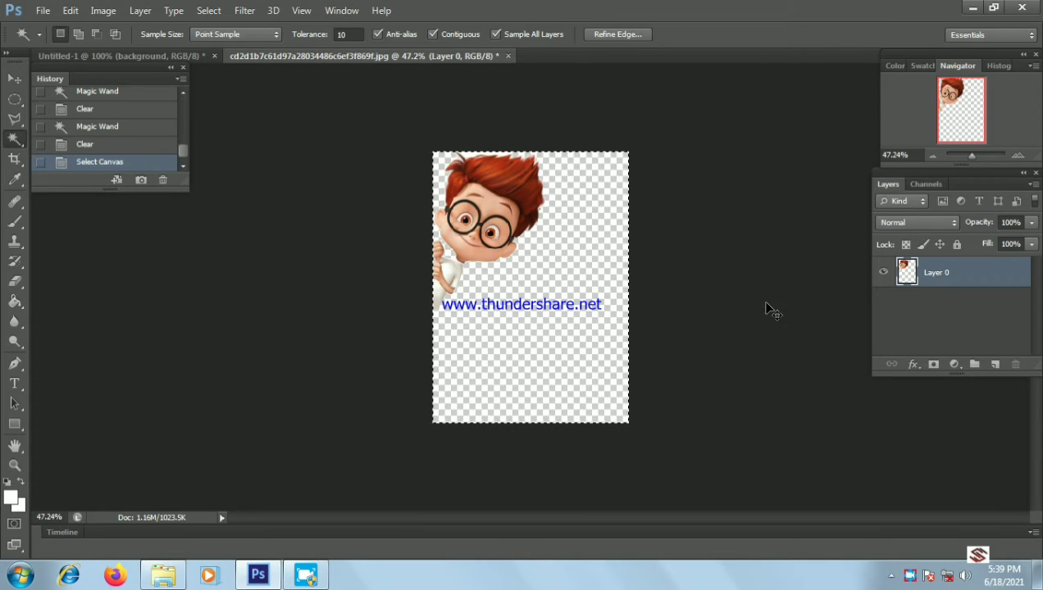
pyautogui.click(150, 56)
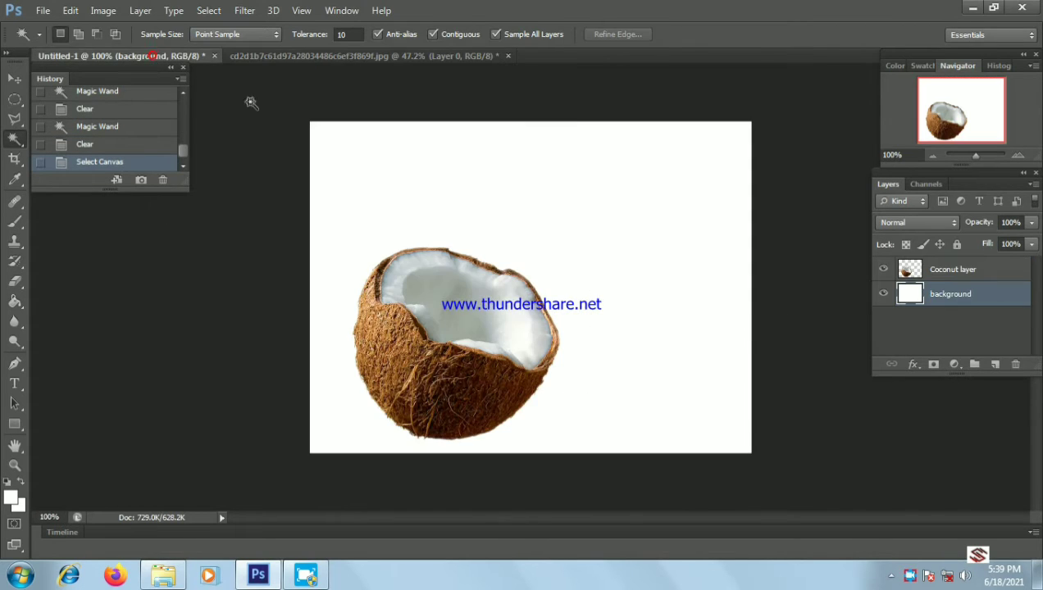
pyautogui.hotkey('ctrl', 'v')
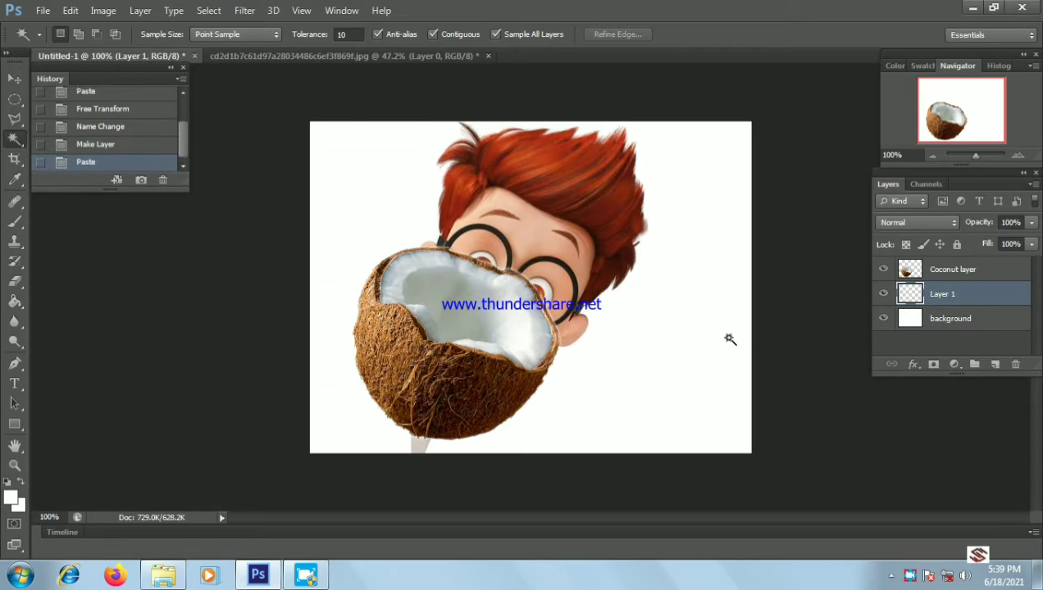
# Rename the pasted boy's layer as "Figer" and place it above the Coconut layer.
pyautogui.doubleClick(943, 293)
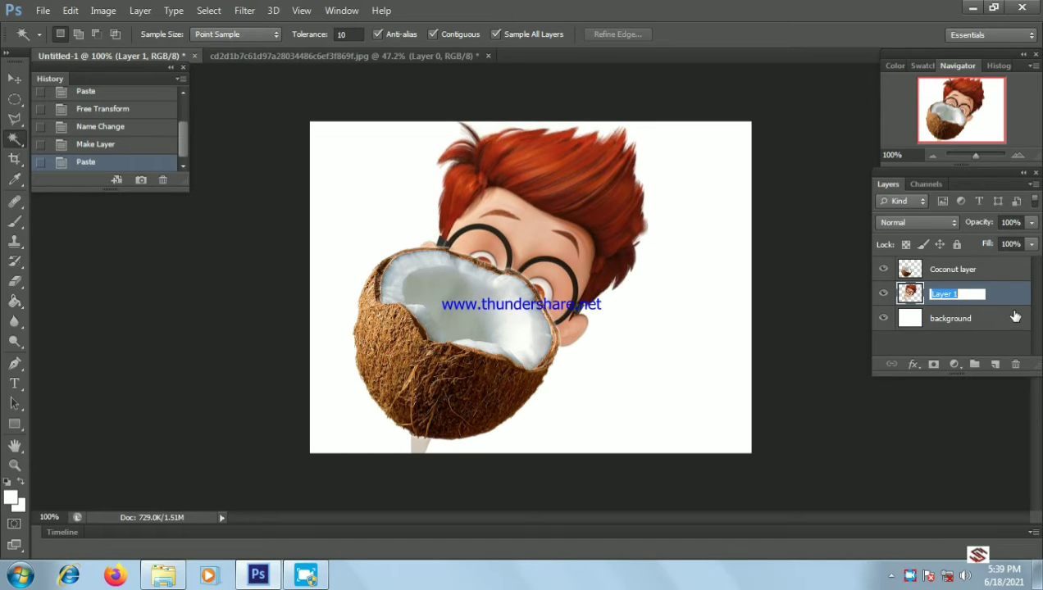
pyautogui.write('g')
pyautogui.write('ig')
pyautogui.press('Return')
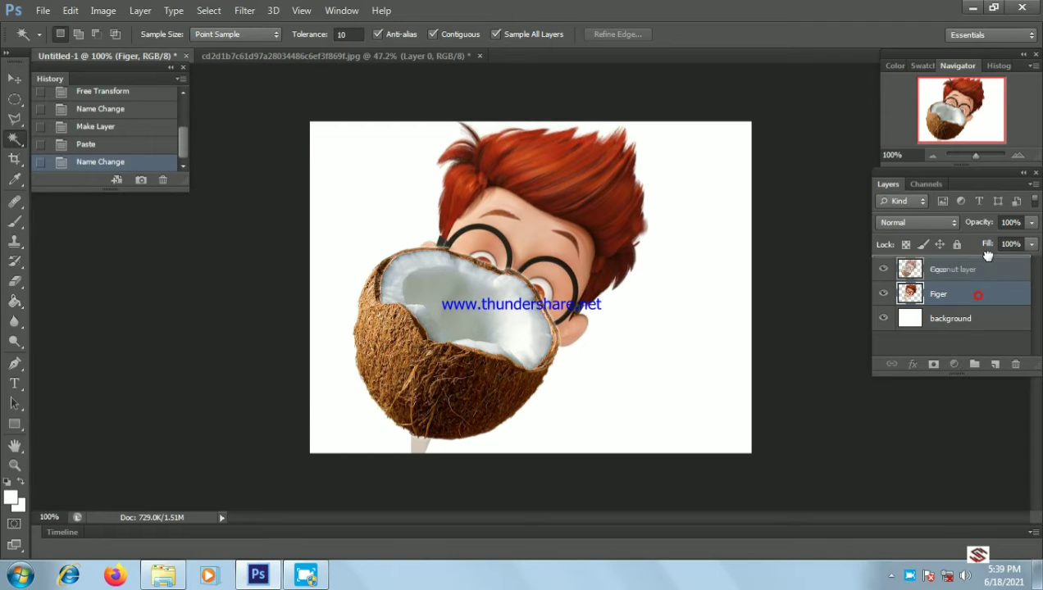
pyautogui.moveTo(966, 280); pyautogui.dragTo(969, 318)
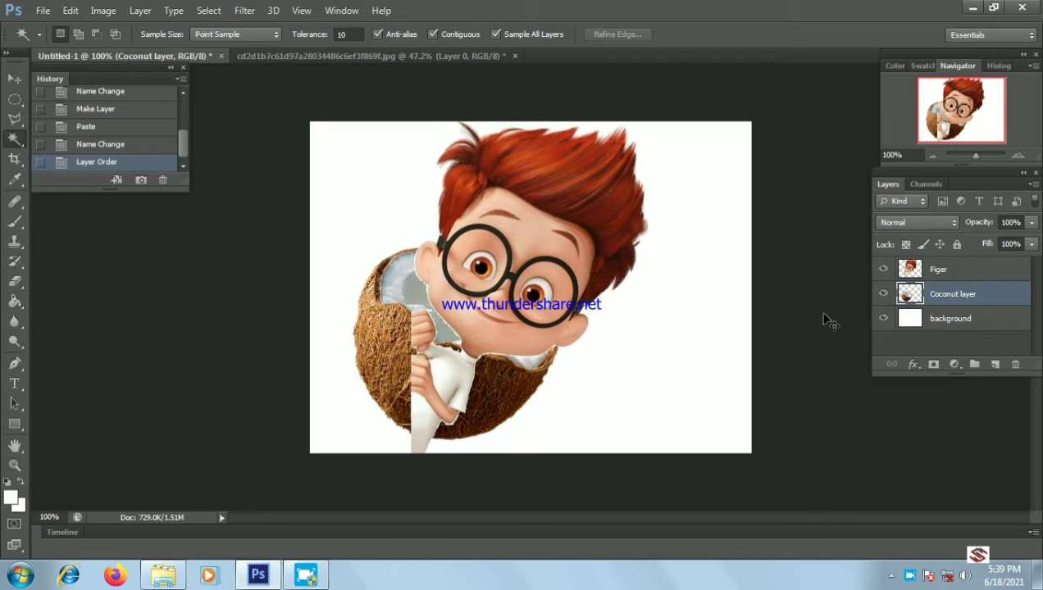
pyautogui.hotkey('ctrl', 't')
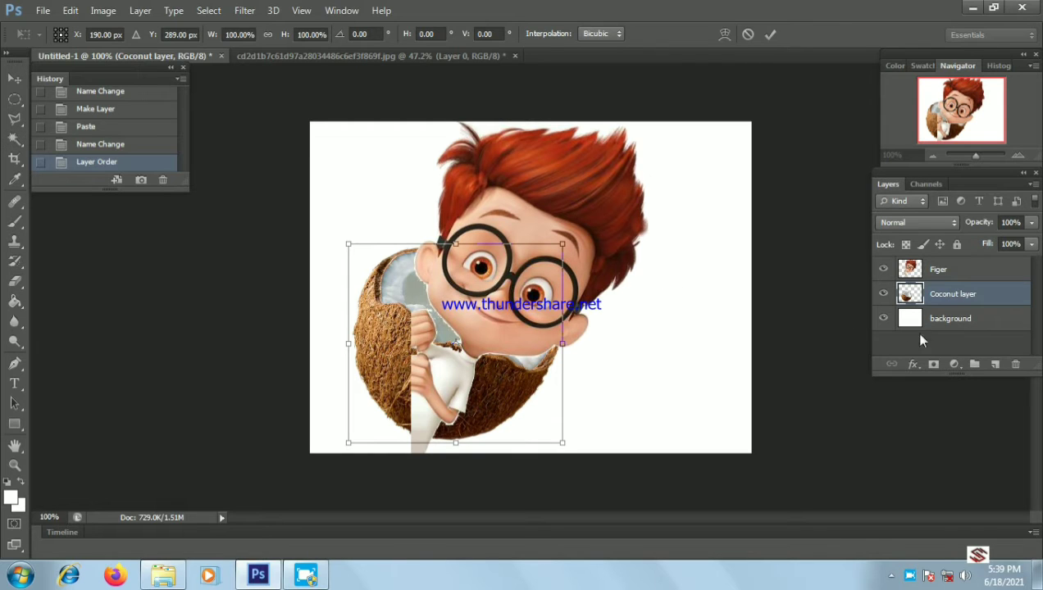
pyautogui.press('Escape')
pyautogui.press('w')
# Rotate the Figer layer about 20° counterclockwise with Free Transform so the boy stands upright.
pyautogui.click(985, 270)
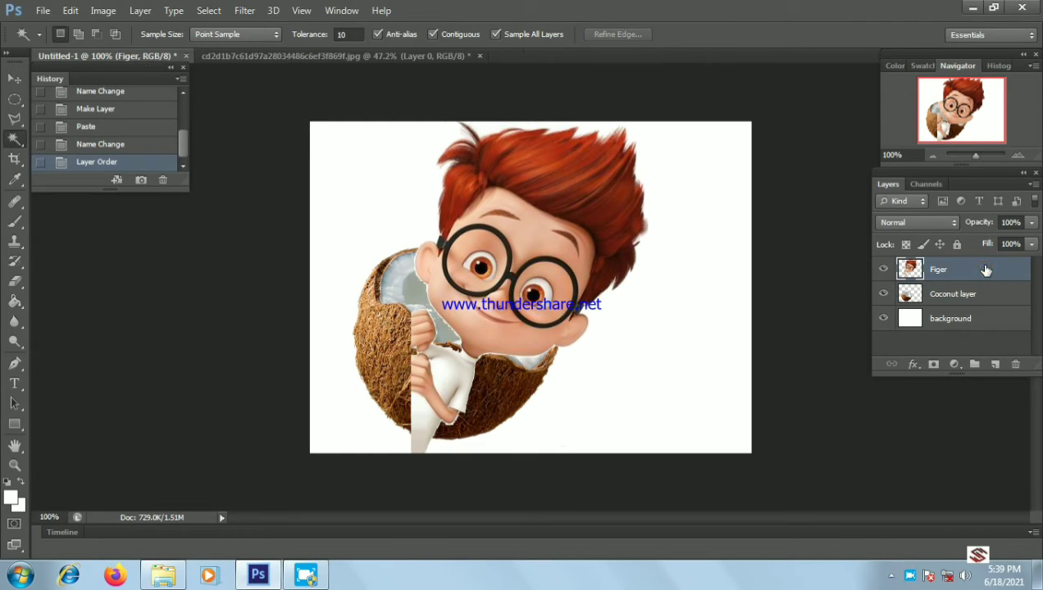
pyautogui.hotkey('ctrl', 't')
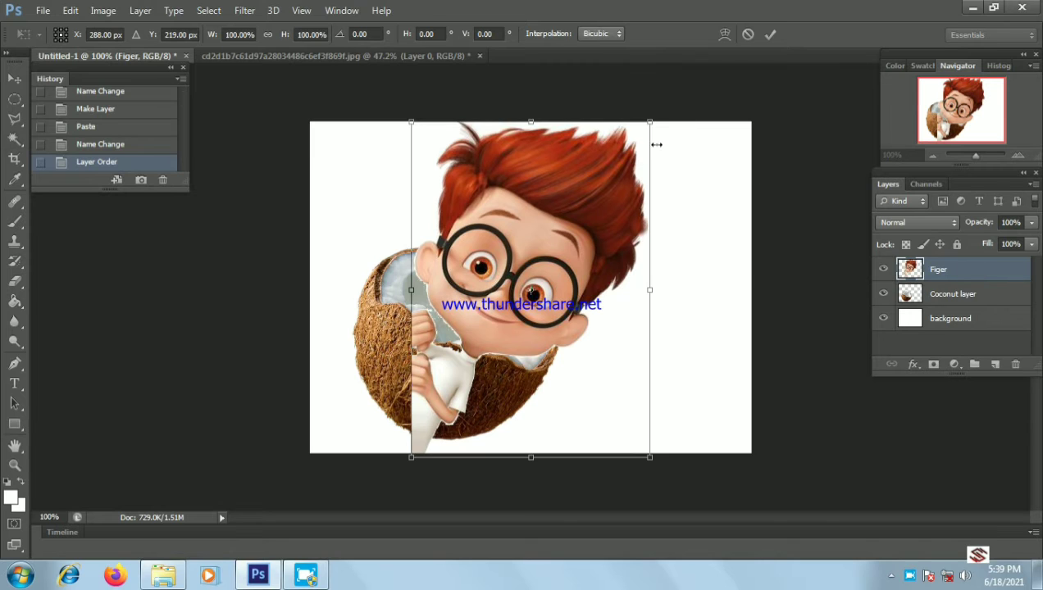
pyautogui.moveTo(667, 122); pyautogui.dragTo(492, 119)
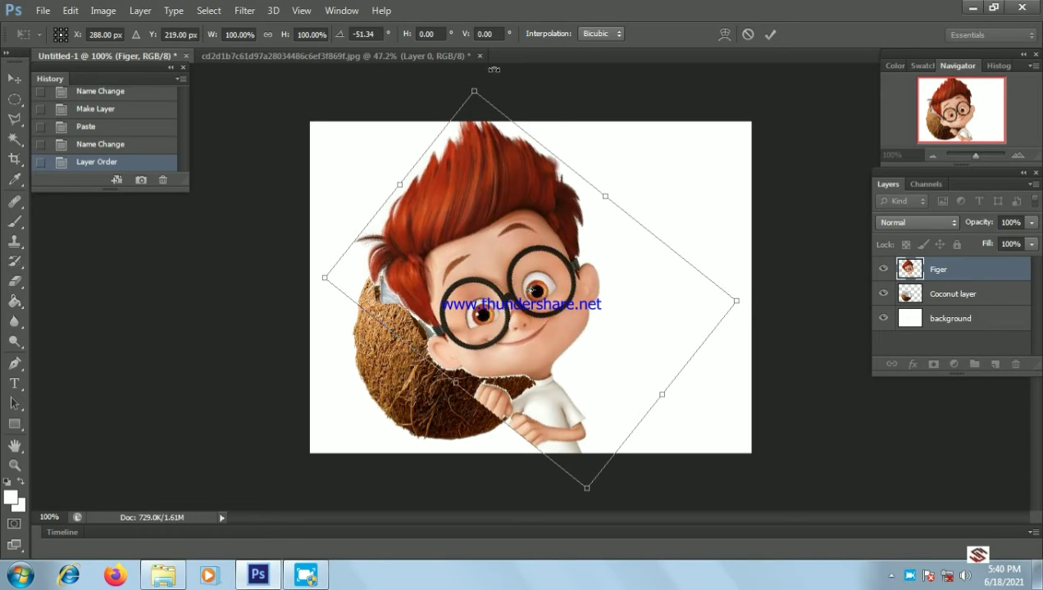
pyautogui.moveTo(484, 70); pyautogui.dragTo(575, 116)
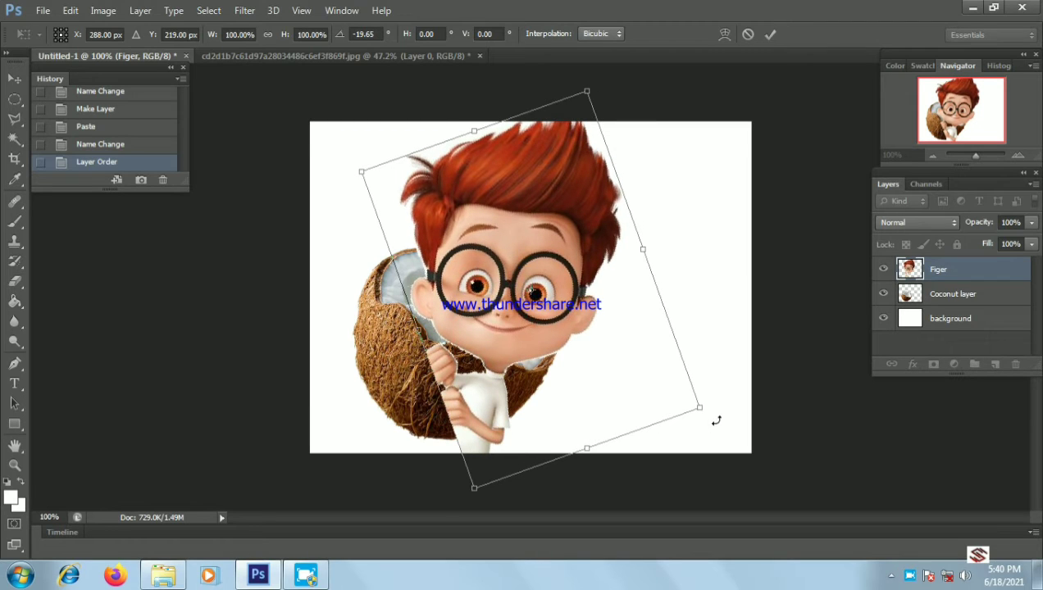
pyautogui.press('Return')
# Scale the Figer layer down around its centre to about 78% with Free Transform.
pyautogui.hotkey('ctrl', 't')
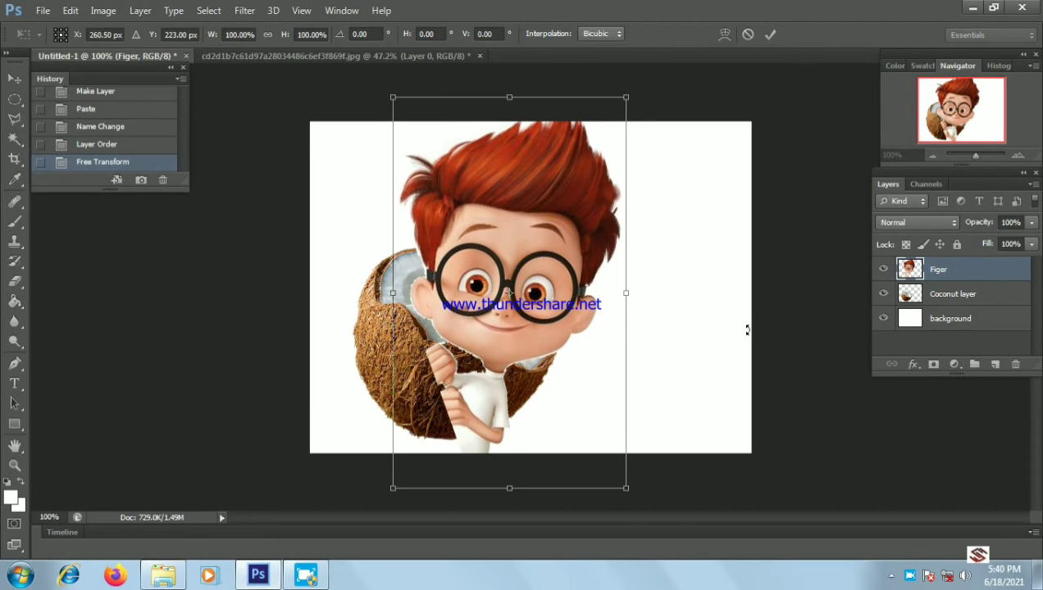
pyautogui.moveTo(622, 100); pyautogui.dragTo(599, 141)
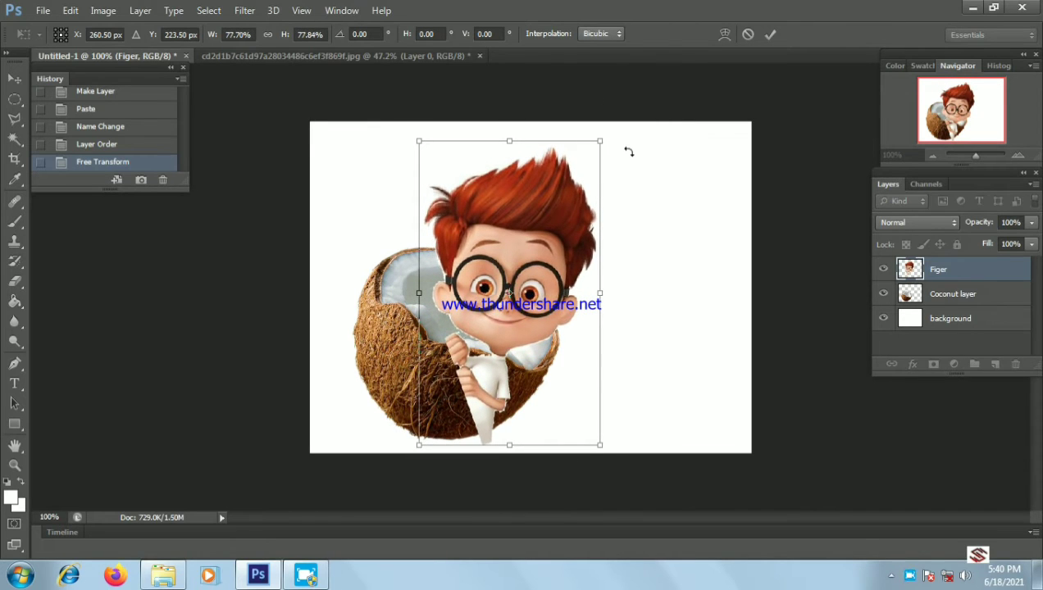
pyautogui.press('Return')
pyautogui.press('w')
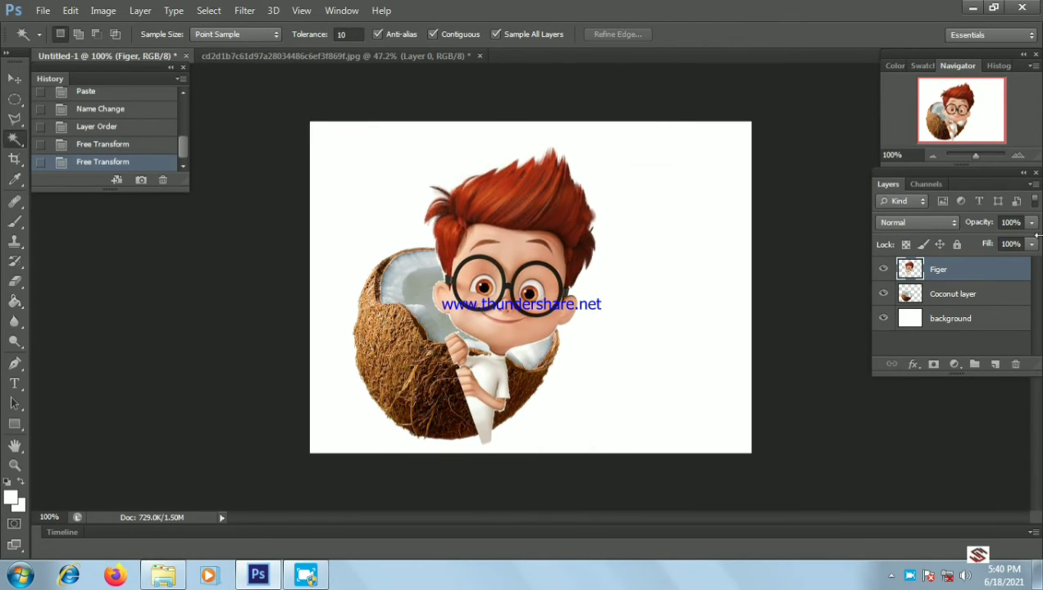
# Rotate the Coconut layer about 27° clockwise around a reference point near the coconut's middle with Free Transform.
pyautogui.click(935, 295)
pyautogui.hotkey('ctrl', 't')
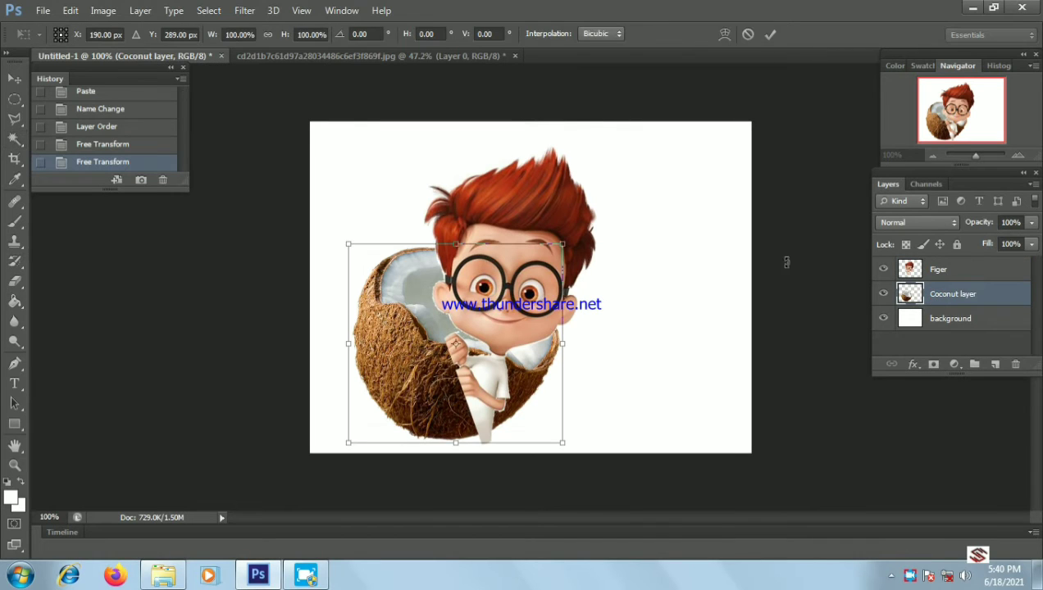
pyautogui.keyDown('alt'); pyautogui.click(601, 238); pyautogui.keyUp('alt')
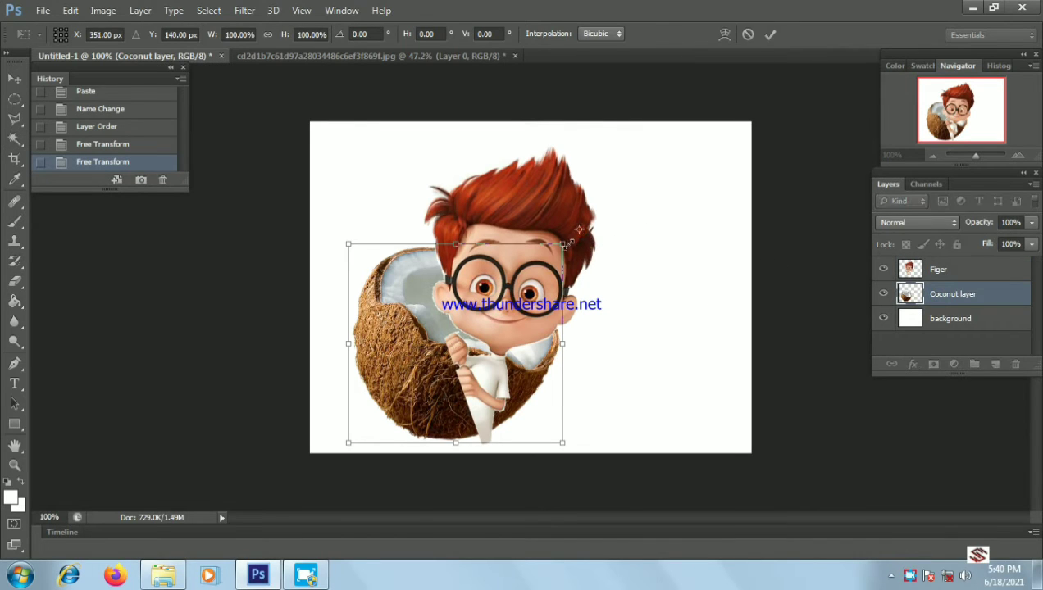
pyautogui.keyDown('alt'); pyautogui.click(442, 347); pyautogui.keyUp('alt')
pyautogui.moveTo(567, 234); pyautogui.dragTo(613, 303)
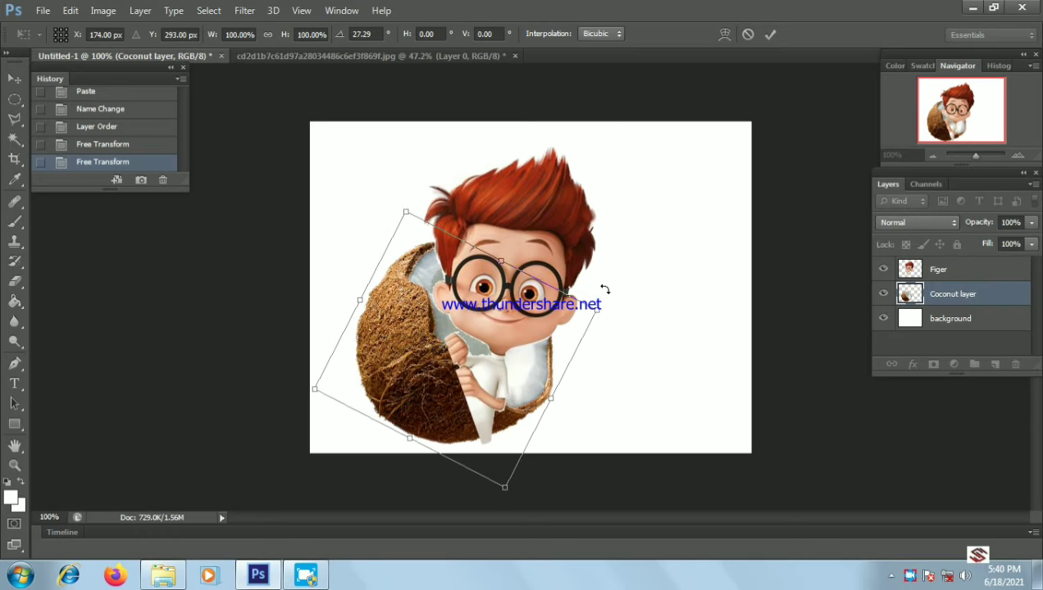
pyautogui.click(602, 289)
pyautogui.press('Return')
pyautogui.press('w')
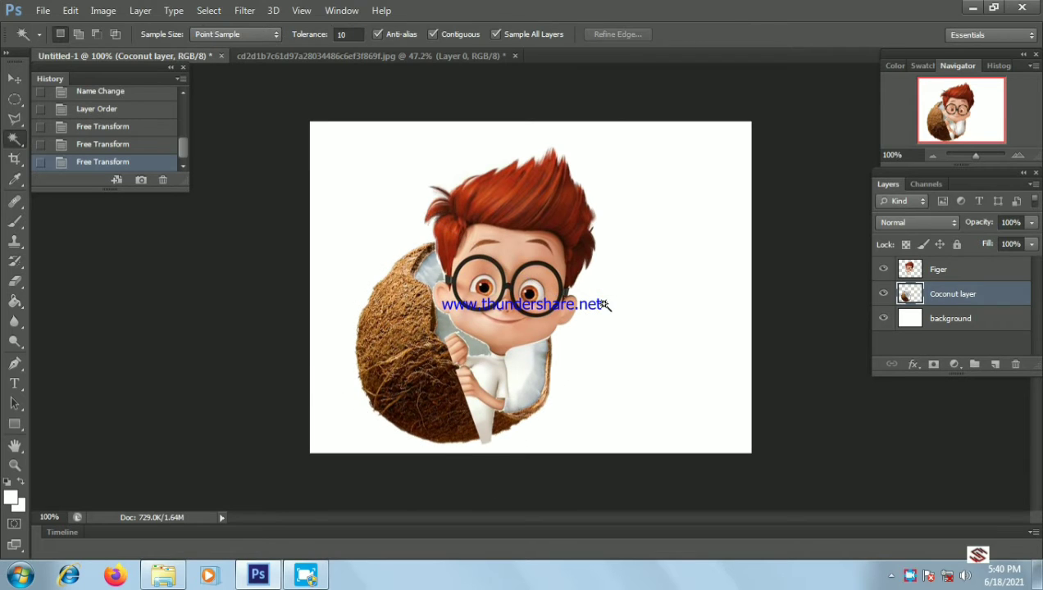
# Move the boy on the Figer layer slightly upward over the coconut with the Move tool.
pyautogui.click(560, 282)
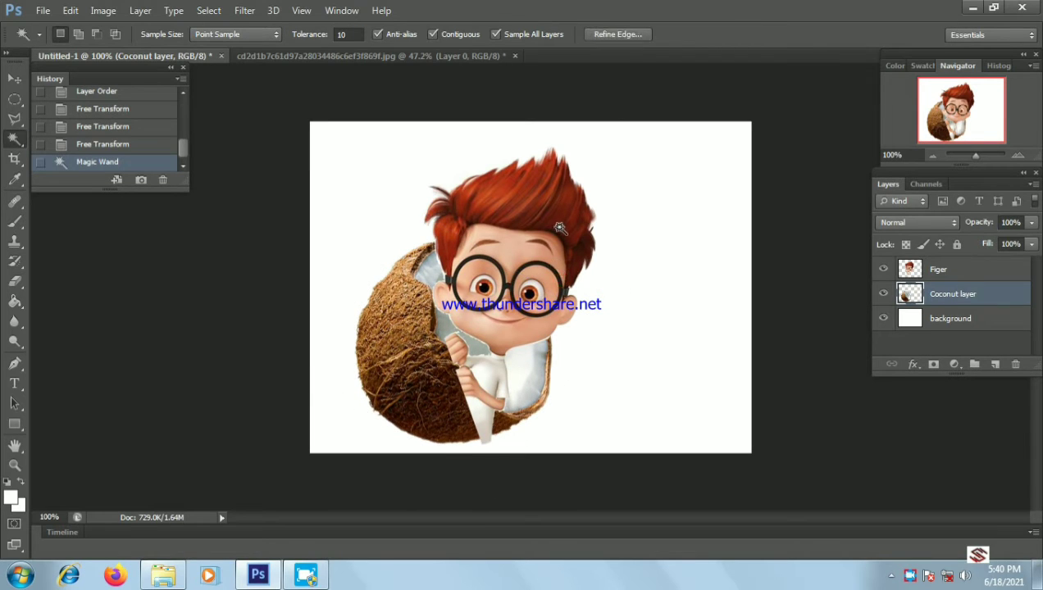
pyautogui.click(938, 271)
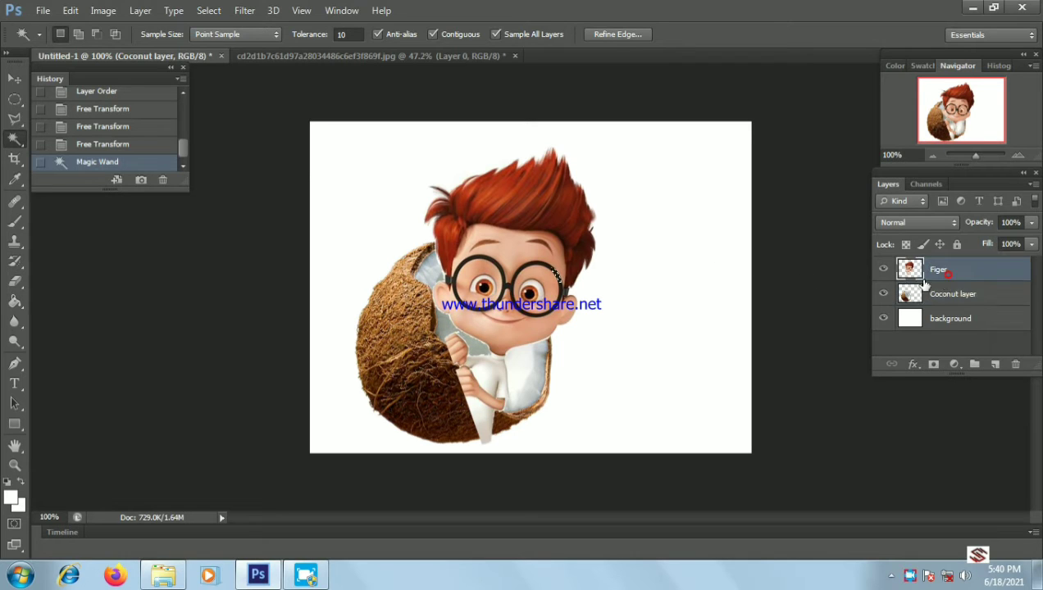
pyautogui.click(14, 77)
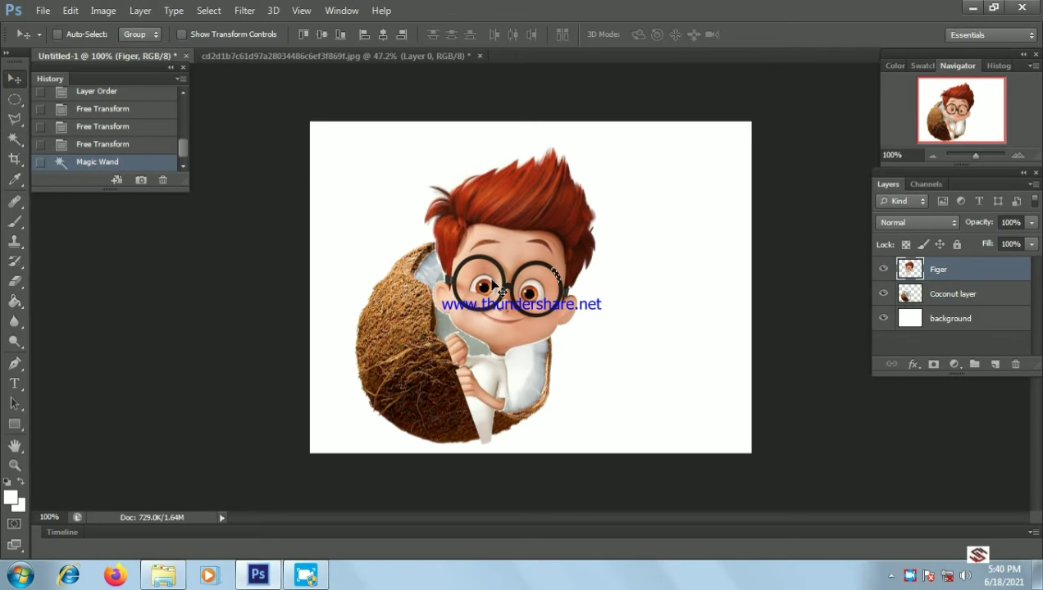
pyautogui.moveTo(499, 289)
pyautogui.mouseDown()
pyautogui.moveTo(497, 271)
pyautogui.moveTo(513, 256)
pyautogui.moveTo(492, 301)
pyautogui.moveTo(501, 288)
pyautogui.mouseUp()
# Clear the small selection on the boy's glasses and start Free Transform on the whole Figer layer.
pyautogui.hotkey('ctrl', 't')
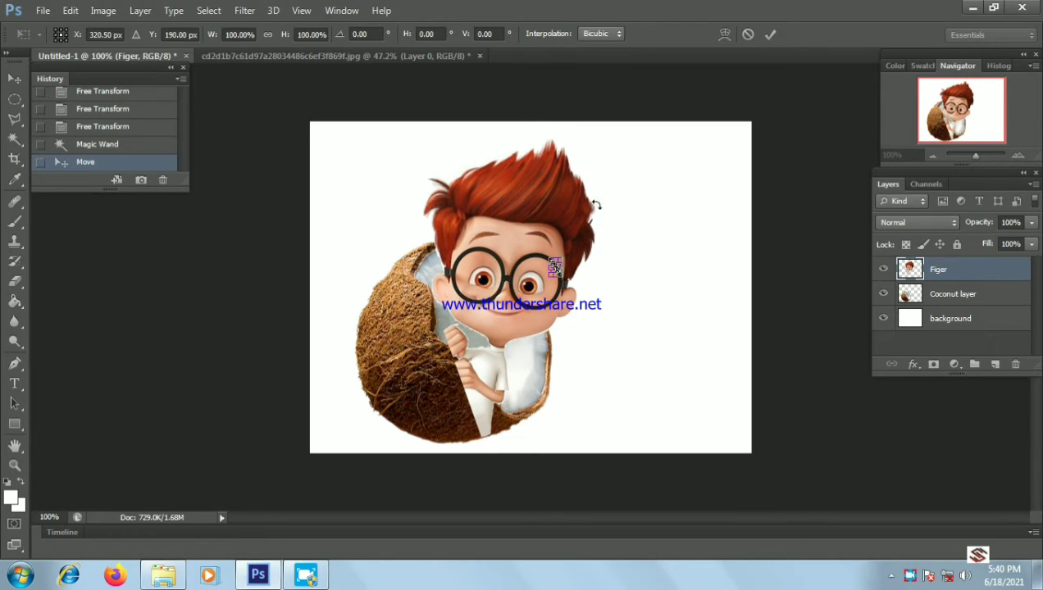
pyautogui.press('Return')
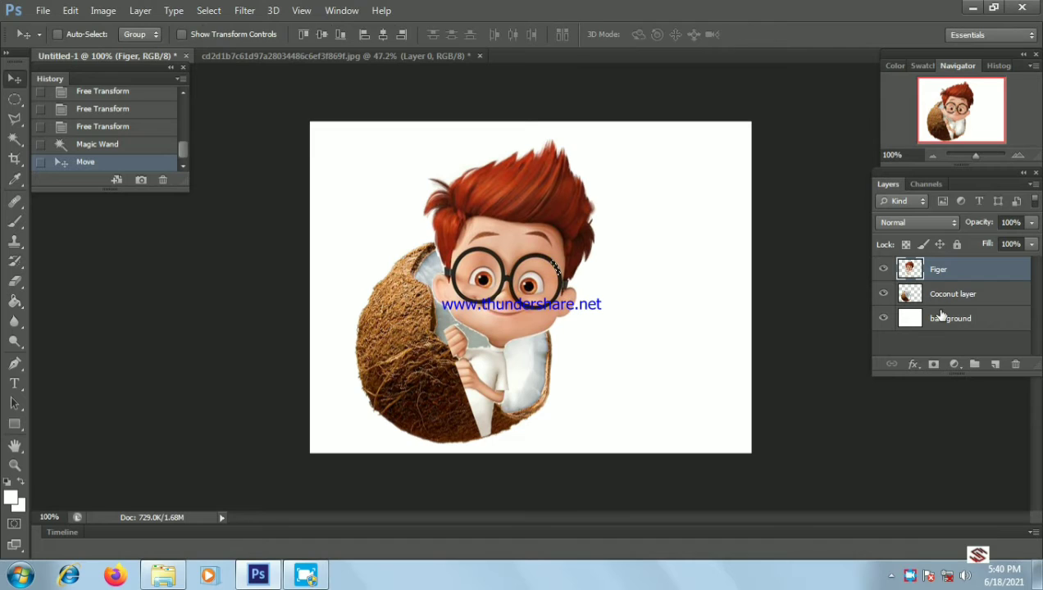
pyautogui.hotkey('ctrl', 't')
pyautogui.press('Return')
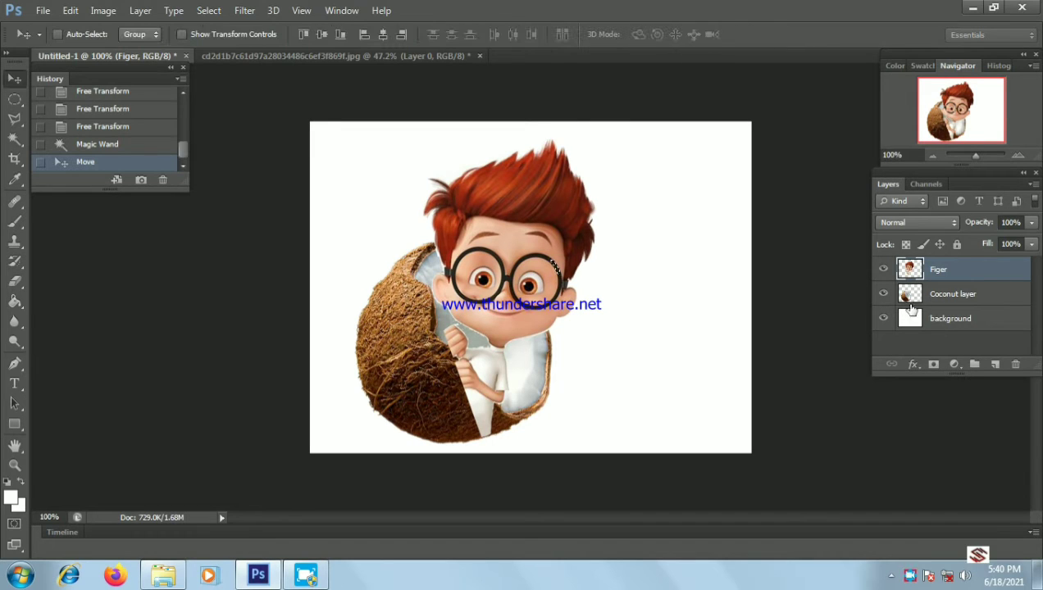
pyautogui.hotkey('ctrl', 'd')
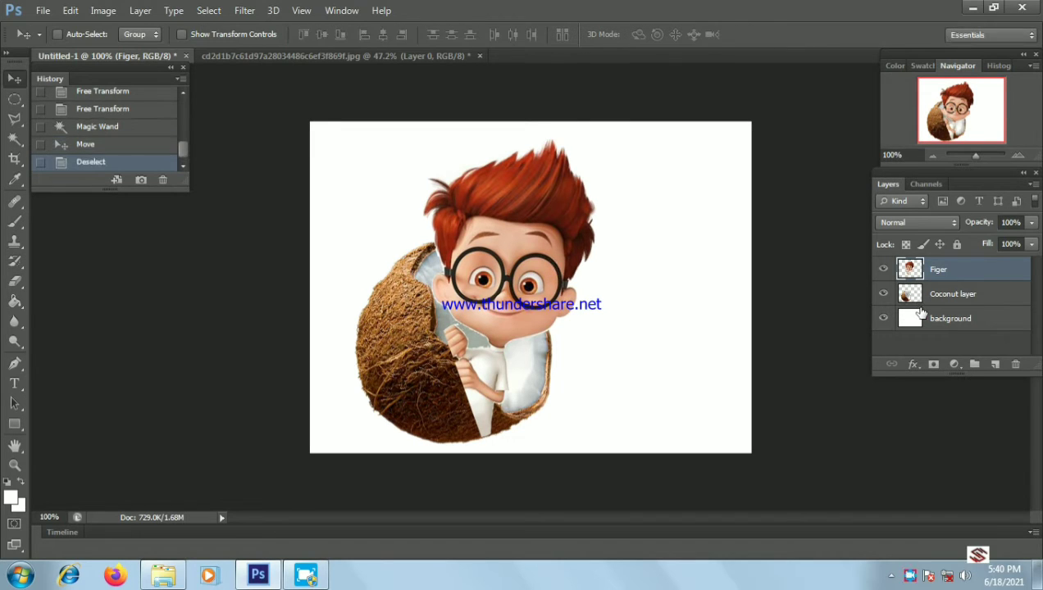
pyautogui.hotkey('ctrl', 't')
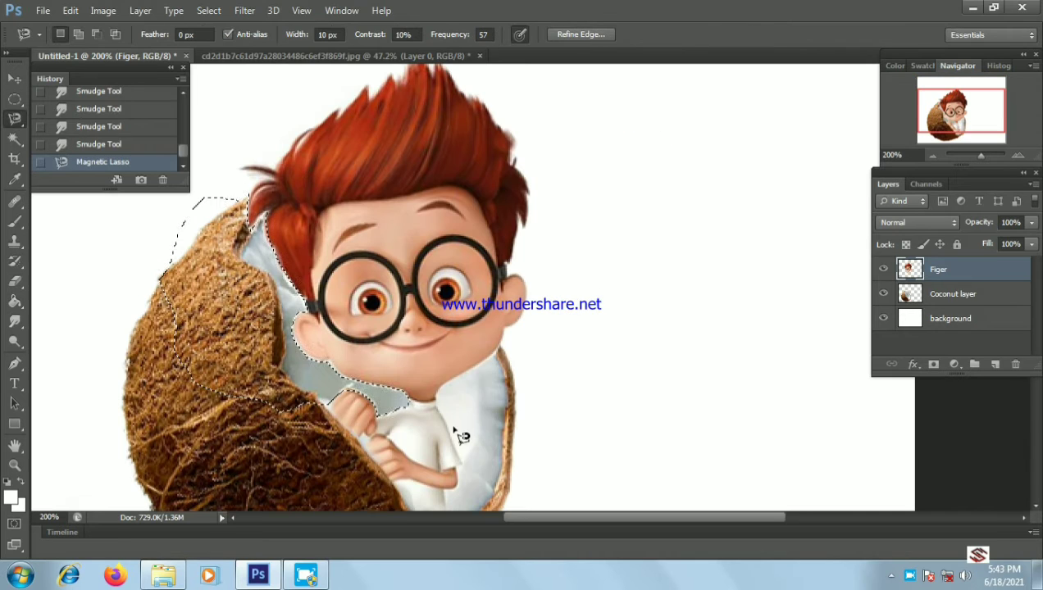
# Delete the Figer layer's pixels inside the lasso selection beside the boy's face and hands, and deselect.
pyautogui.press('Delete')
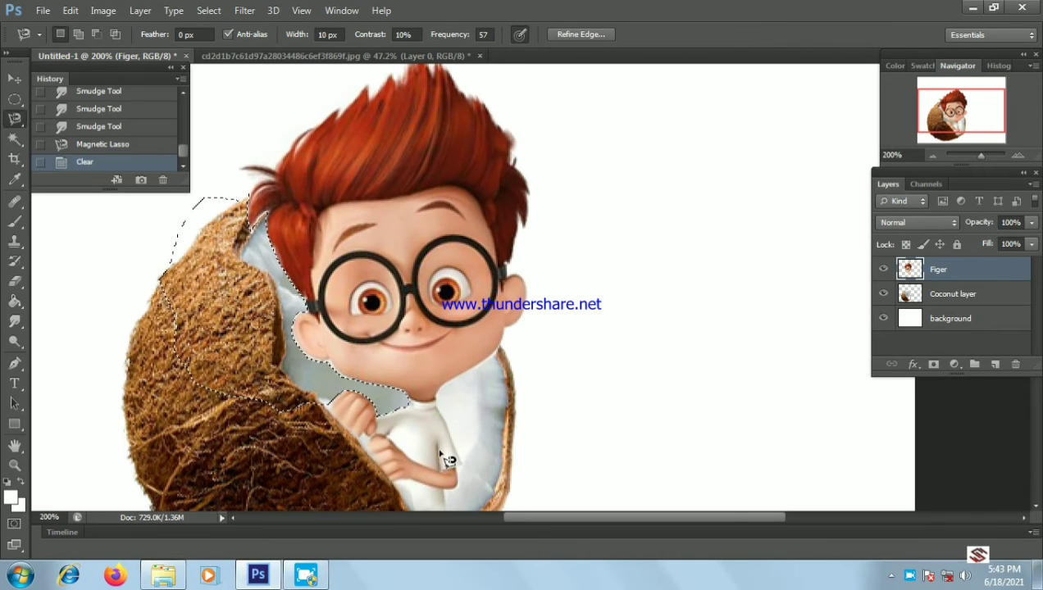
pyautogui.hotkey('ctrl', 'd')
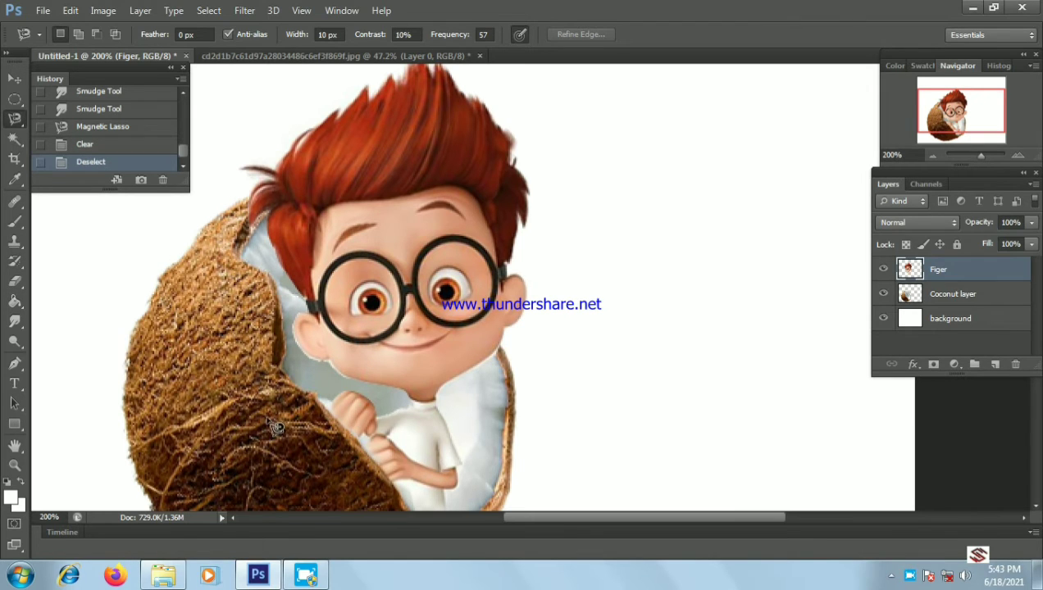
# Select the background layer and set up a soft 127 px Brush with black (000000) as the foreground colour.
pyautogui.scroll(-5, 275, 422)
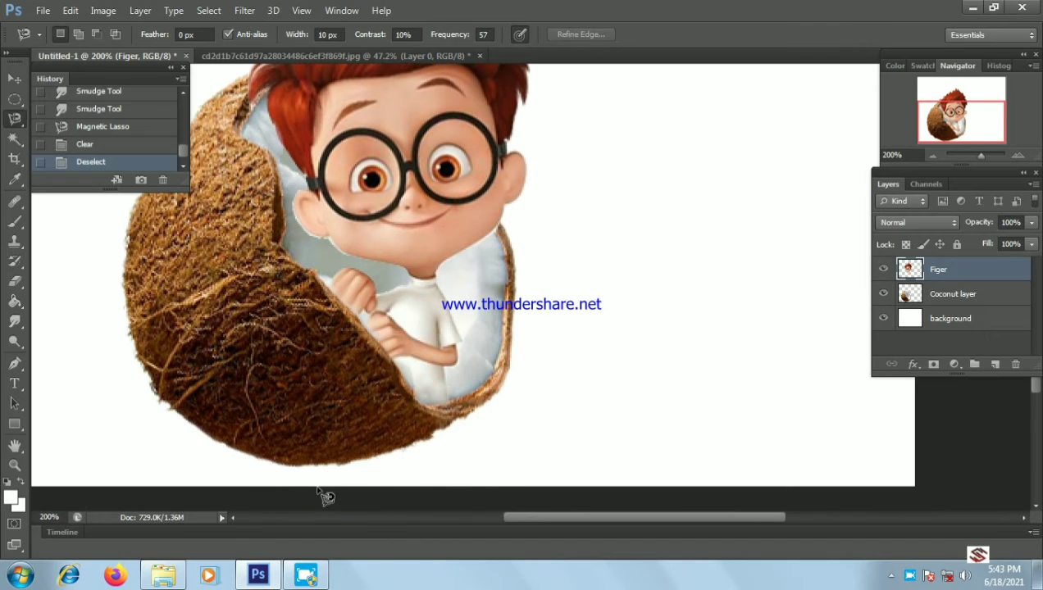
pyautogui.moveTo(542, 522)
pyautogui.mouseDown()
pyautogui.moveTo(517, 515)
pyautogui.moveTo(559, 516)
pyautogui.mouseUp()
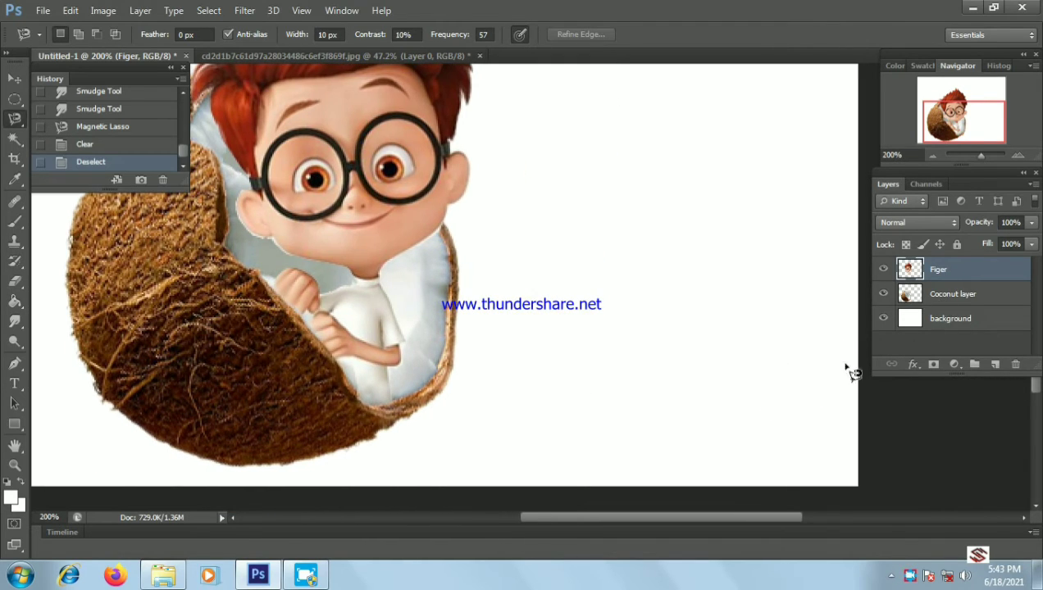
pyautogui.click(934, 321)
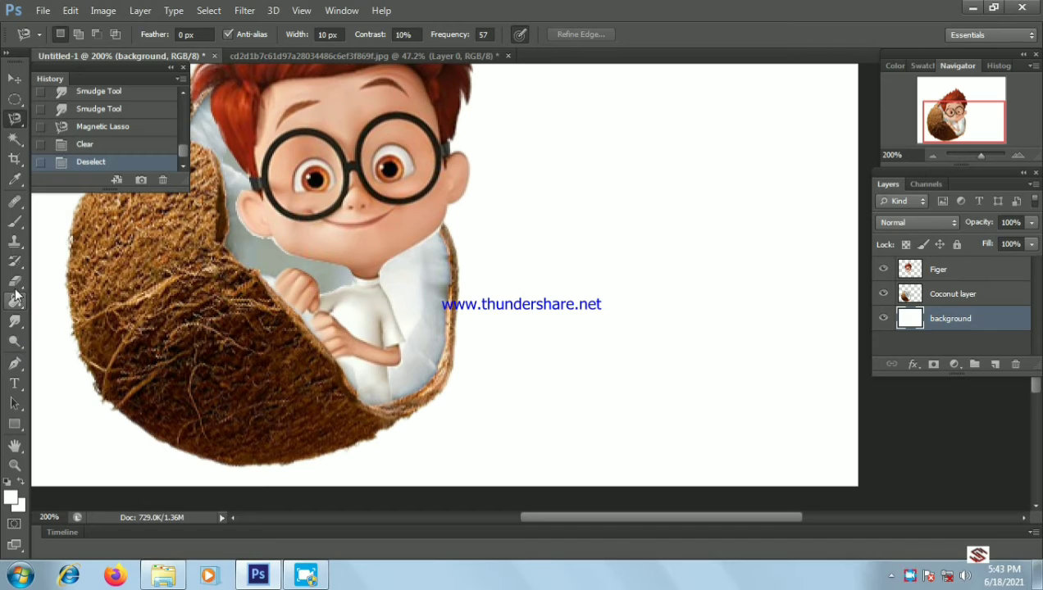
pyautogui.click(14, 226)
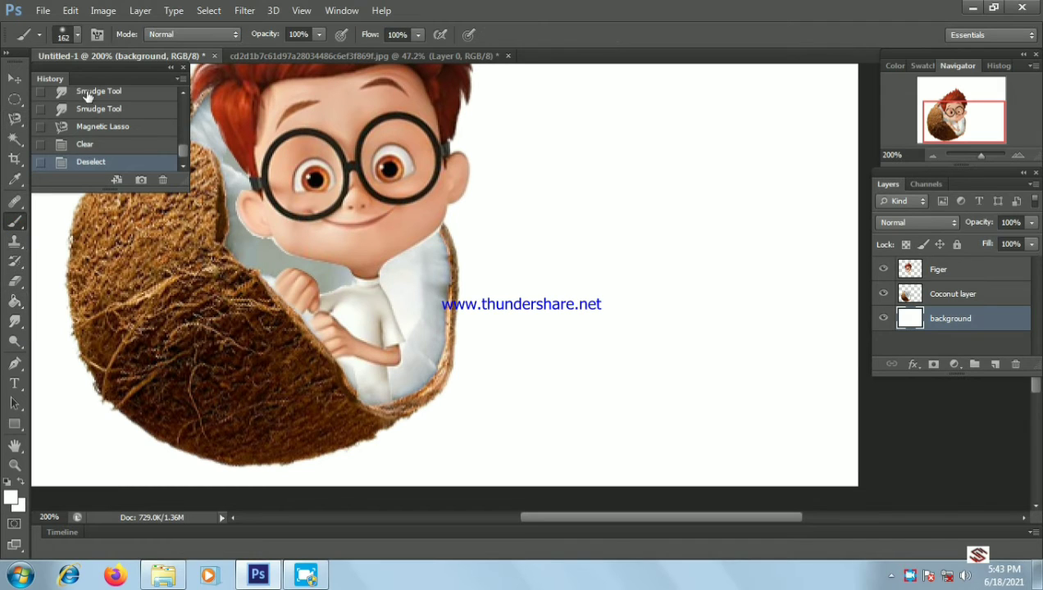
pyautogui.click(75, 37)
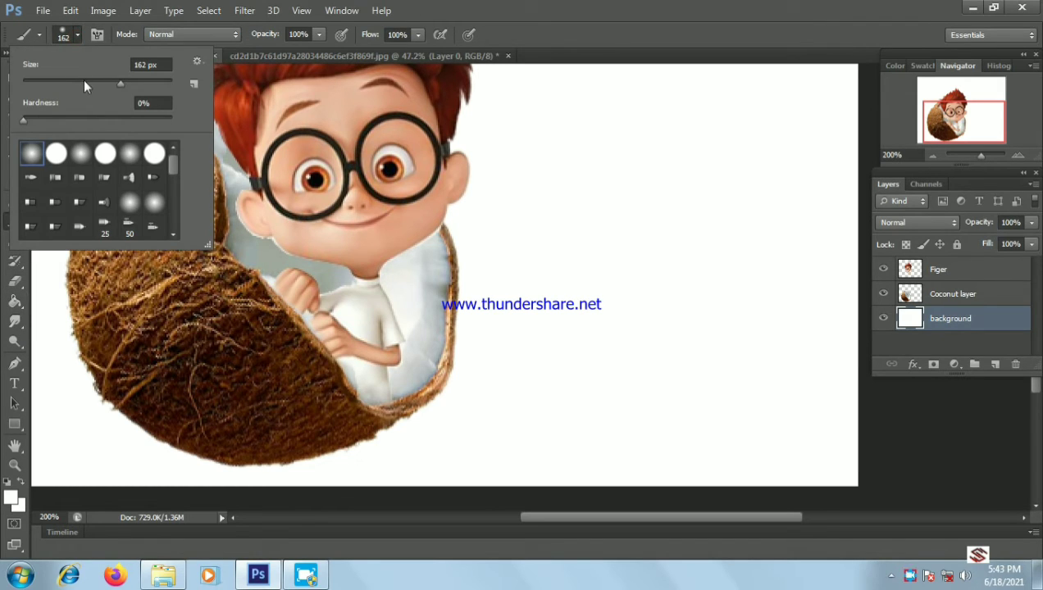
pyautogui.click(107, 83)
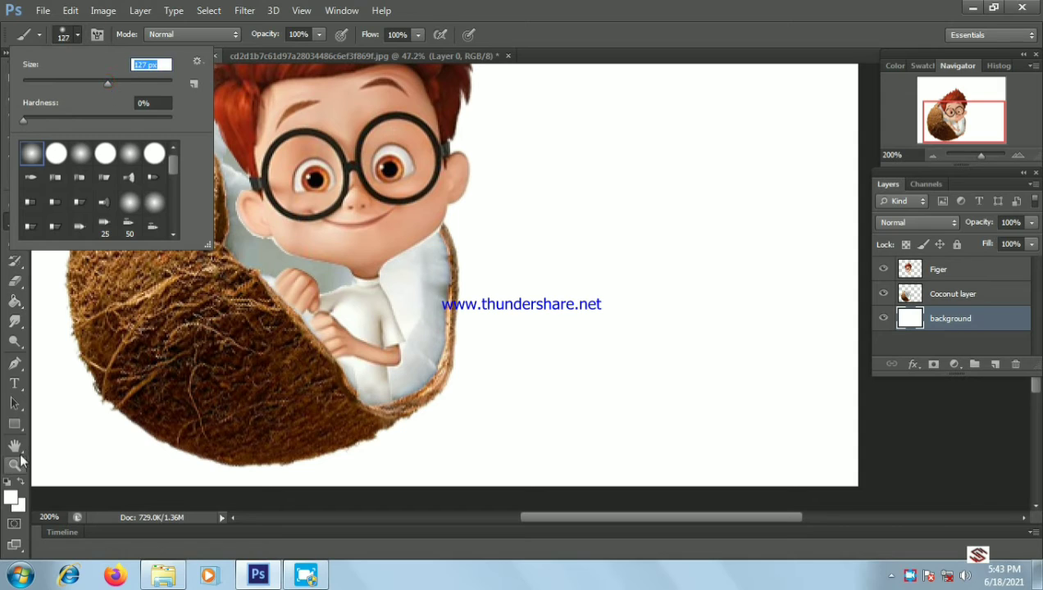
pyautogui.click(11, 497)
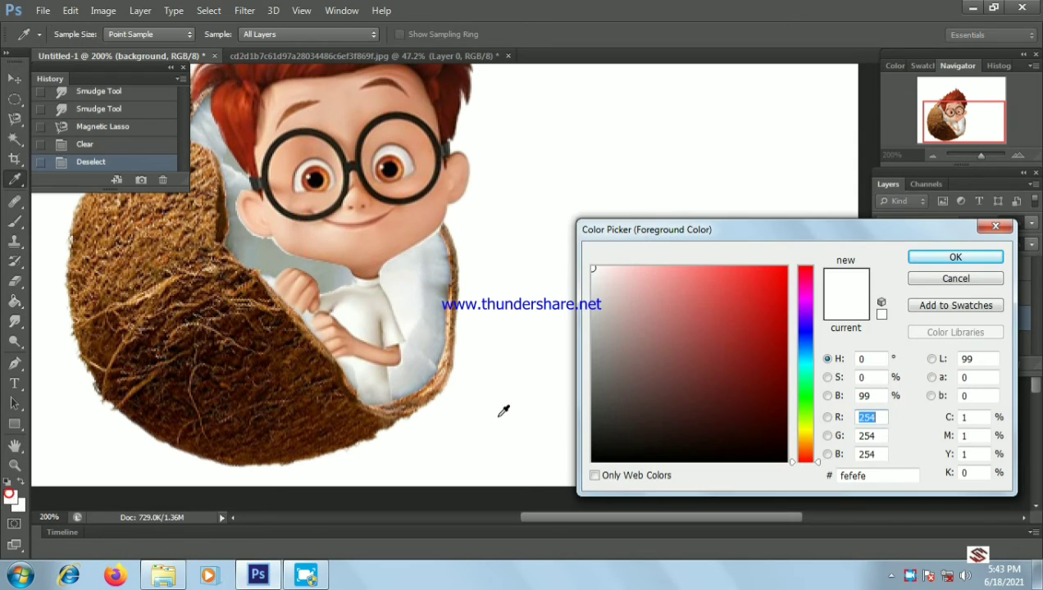
pyautogui.moveTo(605, 445); pyautogui.dragTo(593, 460)
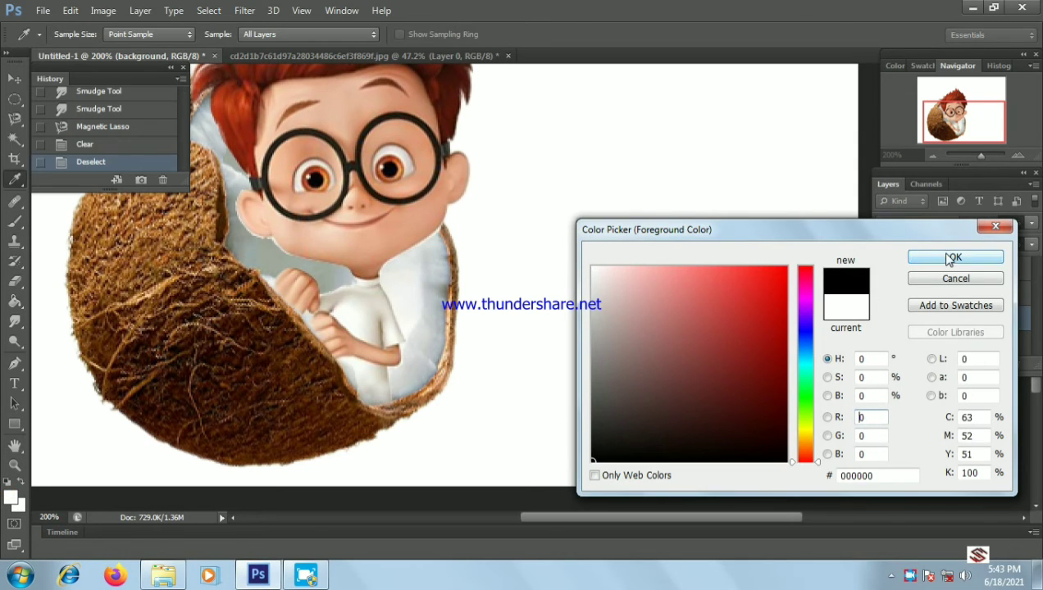
pyautogui.click(950, 257)
# Try painting a black shadow beneath the coconut at full brush opacity and undo the stroke.
pyautogui.moveTo(163, 479)
pyautogui.mouseDown()
pyautogui.moveTo(401, 477)
pyautogui.moveTo(139, 479)
pyautogui.mouseUp()
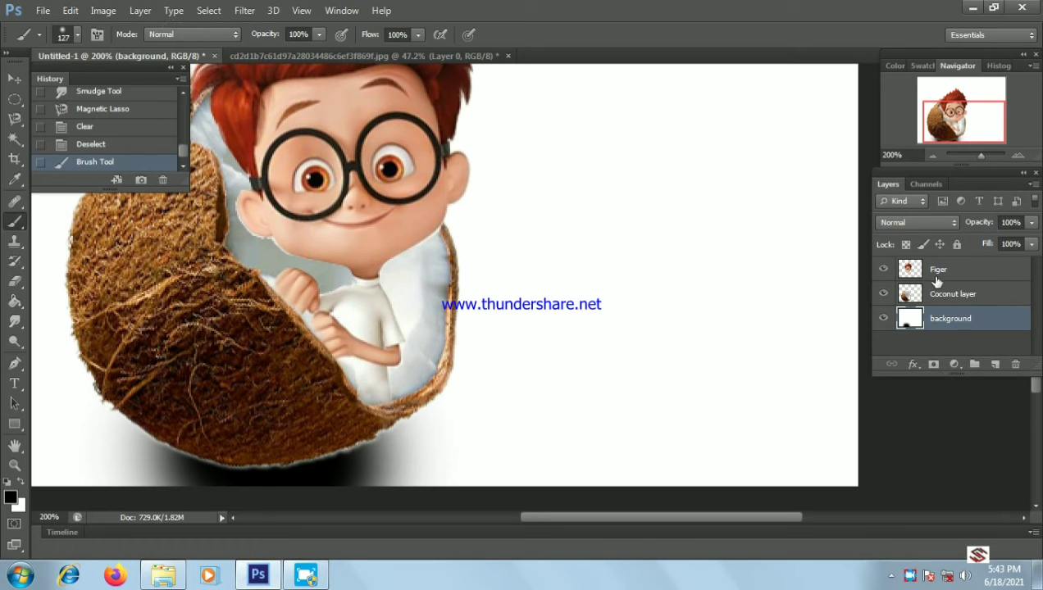
pyautogui.click(86, 144)
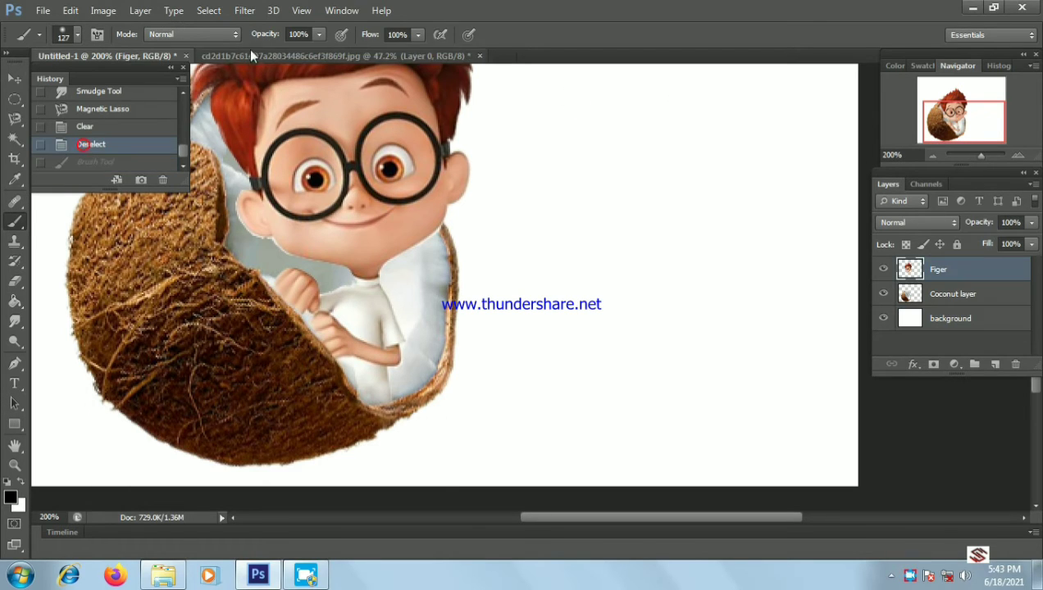
# Set the brush opacity to 63% and paint a soft black shadow beneath the coconut on the background layer.
pyautogui.click(320, 35)
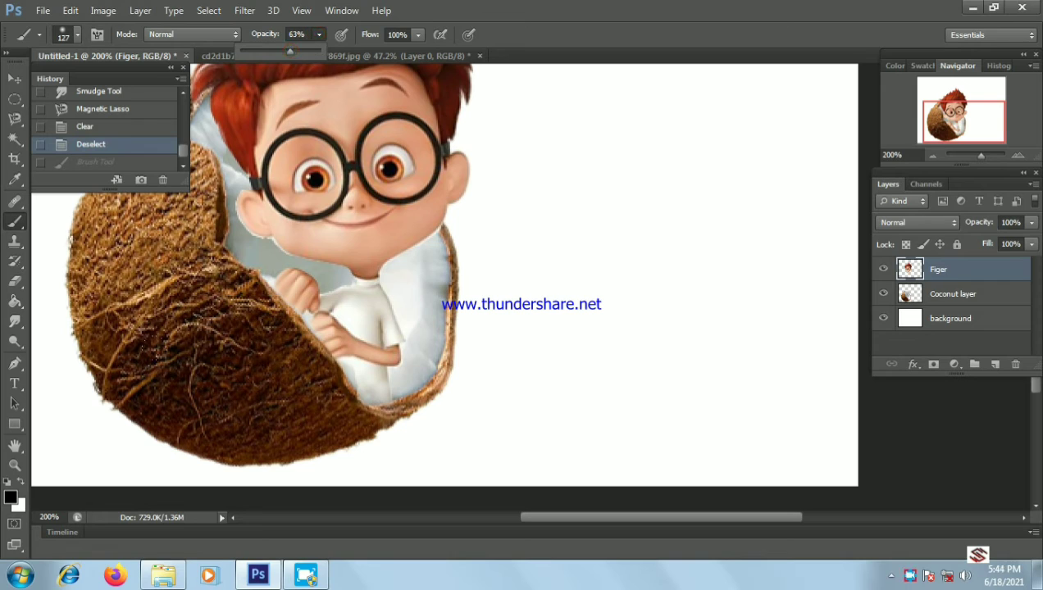
pyautogui.moveTo(156, 443)
pyautogui.mouseDown()
pyautogui.moveTo(361, 451)
pyautogui.moveTo(163, 459)
pyautogui.moveTo(361, 463)
pyautogui.mouseUp()
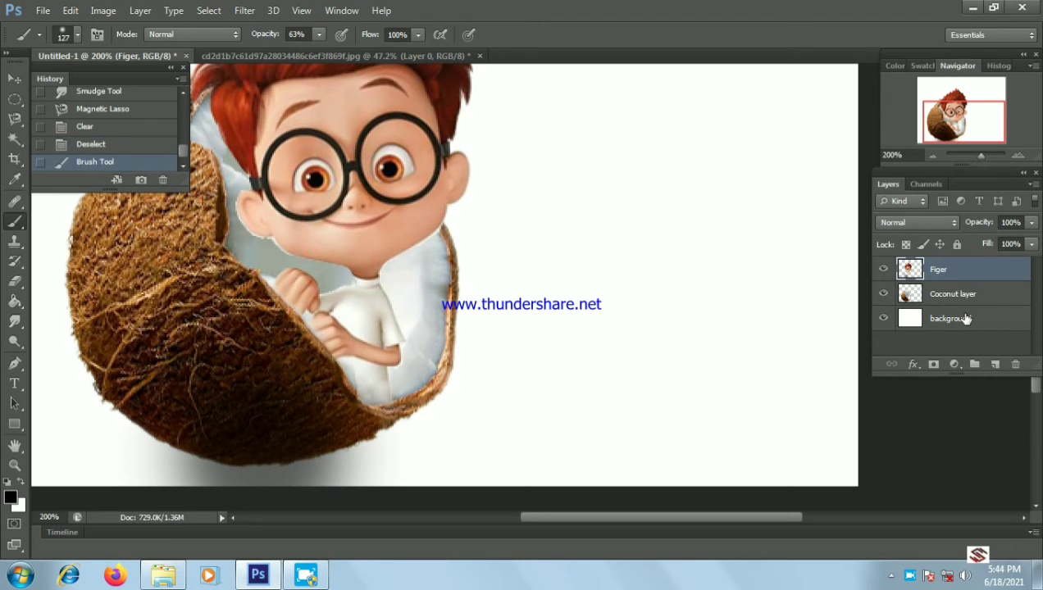
pyautogui.click(92, 145)
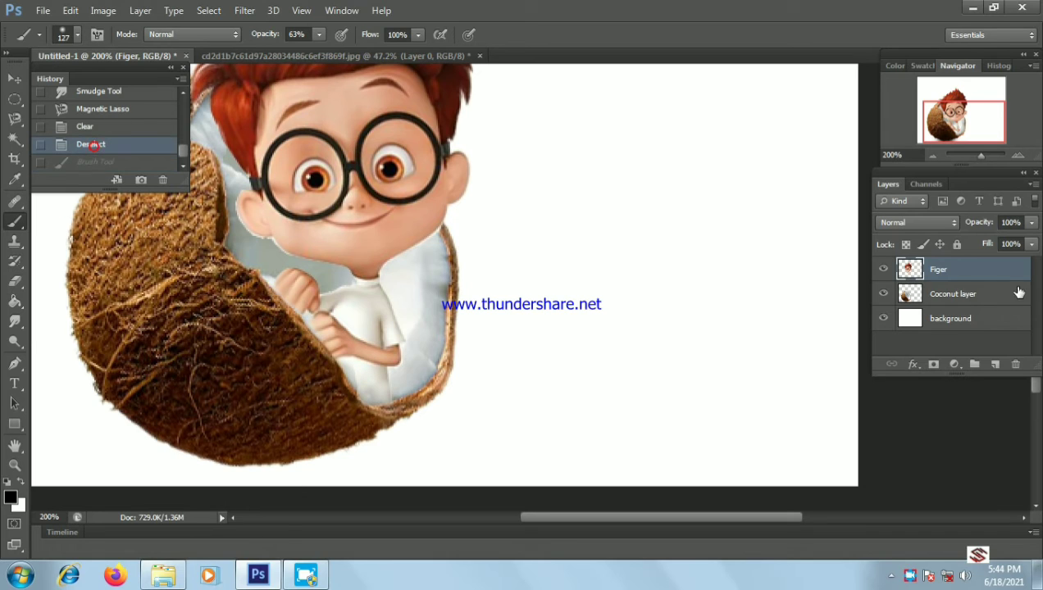
pyautogui.click(941, 319)
pyautogui.moveTo(393, 463)
pyautogui.mouseDown()
pyautogui.moveTo(196, 459)
pyautogui.moveTo(312, 459)
pyautogui.moveTo(295, 455)
pyautogui.mouseUp()
pyautogui.moveTo(164, 463); pyautogui.dragTo(353, 461)
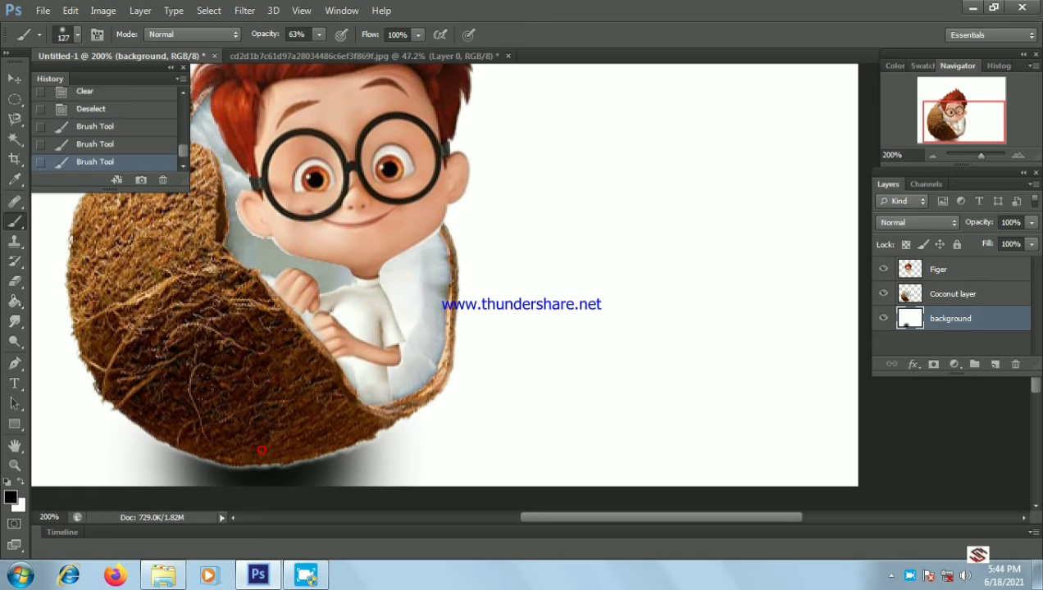
pyautogui.moveTo(246, 463); pyautogui.dragTo(377, 459)
pyautogui.moveTo(189, 463); pyautogui.dragTo(275, 453)
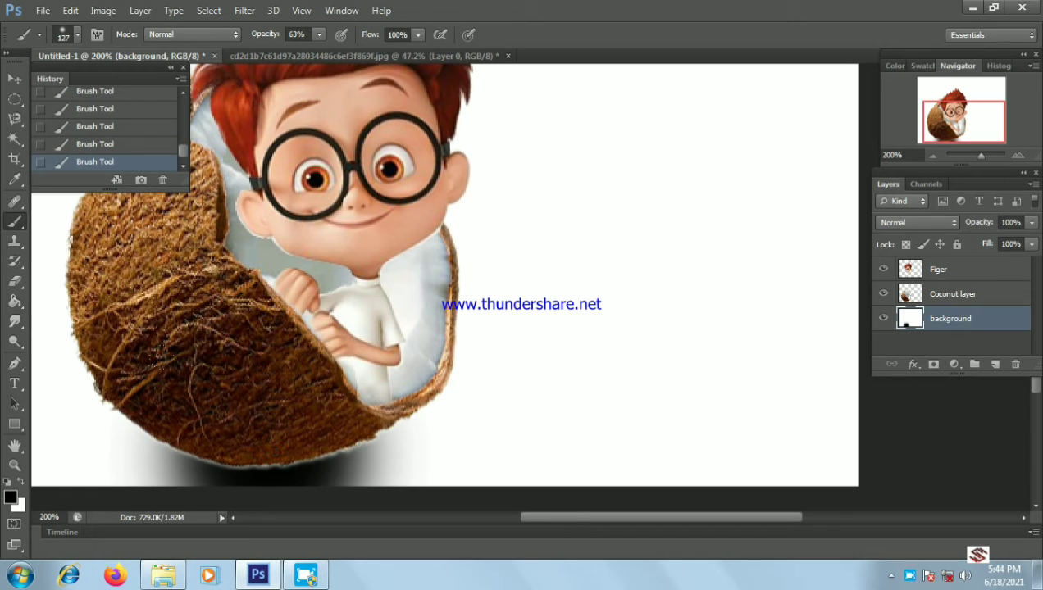
pyautogui.moveTo(164, 464); pyautogui.dragTo(204, 464)
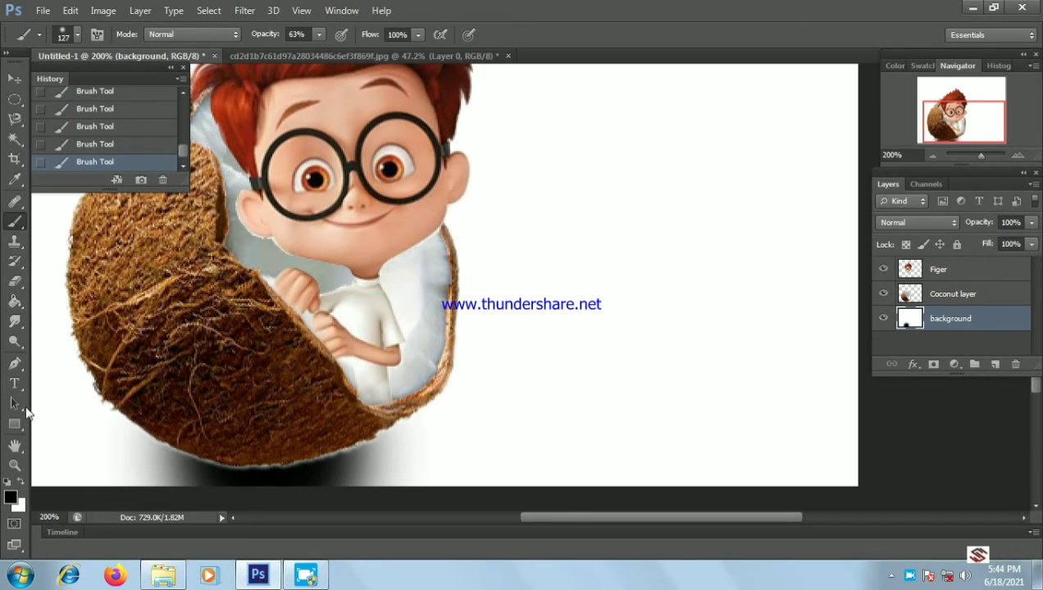
# Try to select the light fringe along the coconut's lower edge with the Magic Wand and switch to the lasso tool.
pyautogui.click(15, 139)
pyautogui.click(219, 469)
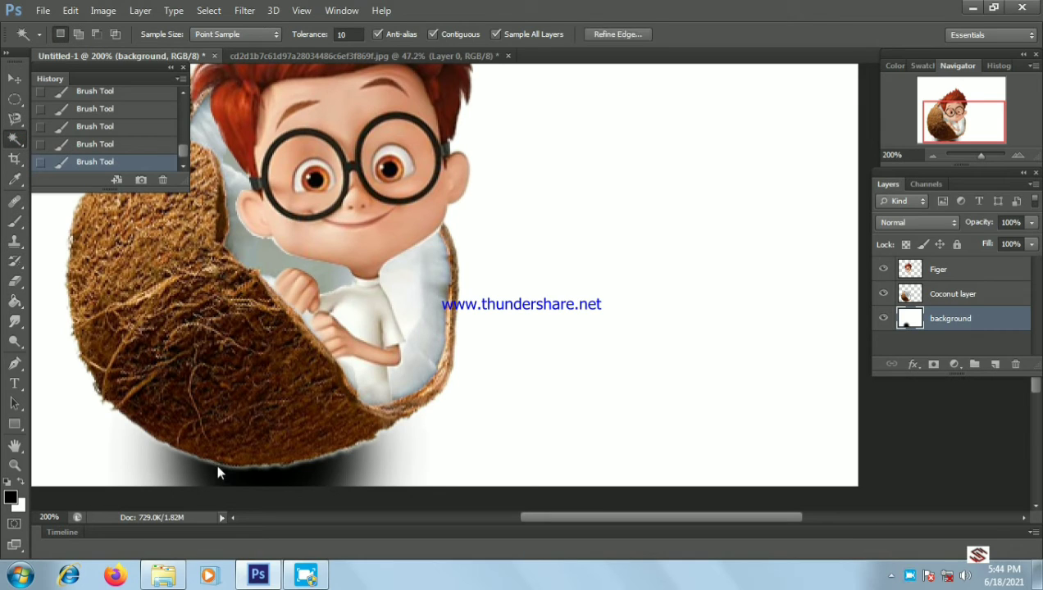
pyautogui.click(205, 461)
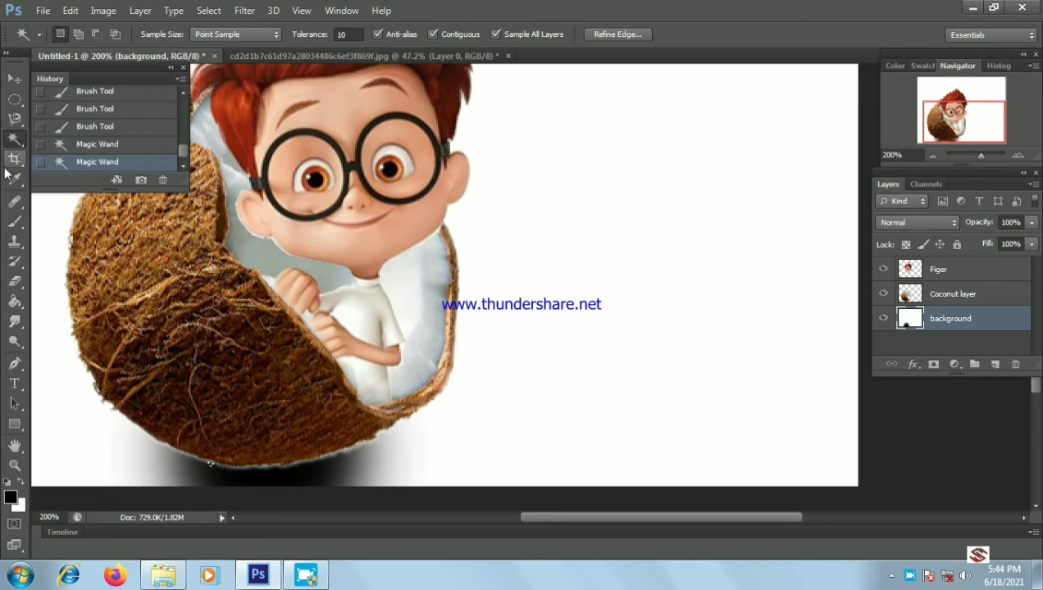
pyautogui.click(15, 118)
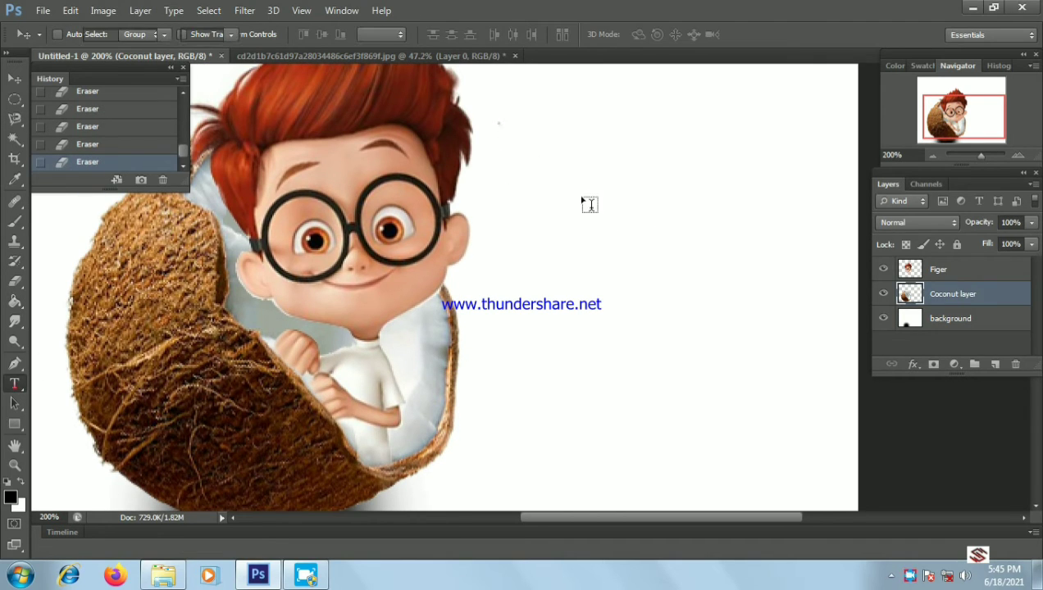
# Create a text box beside the boy's head and enter the caption "I am cocona. I born in 2021" in 18 pt Comic Sans MS.
pyautogui.moveTo(499, 122); pyautogui.dragTo(698, 232)
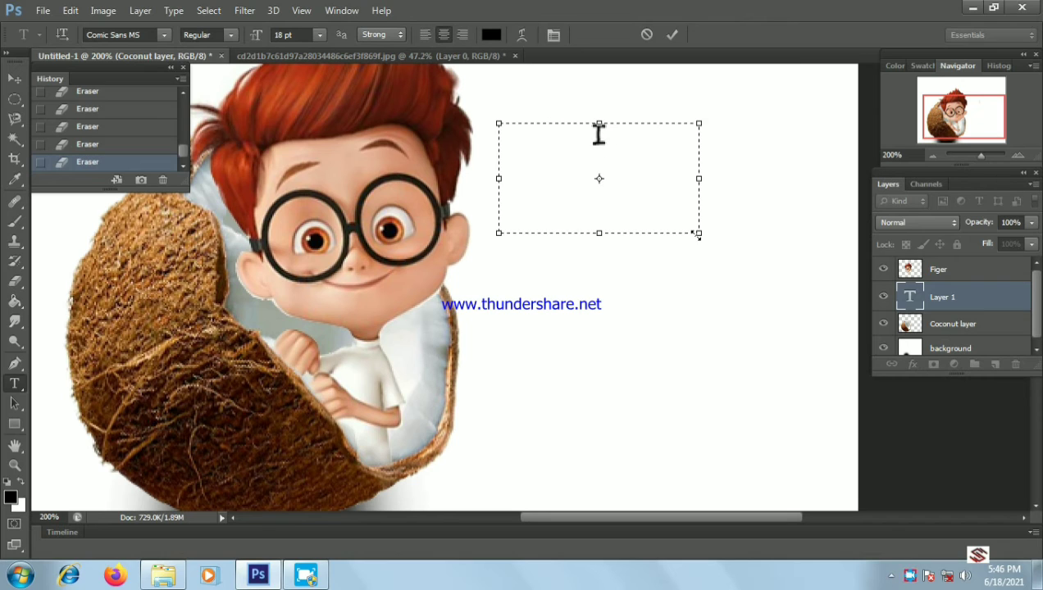
pyautogui.write('I am cocona')
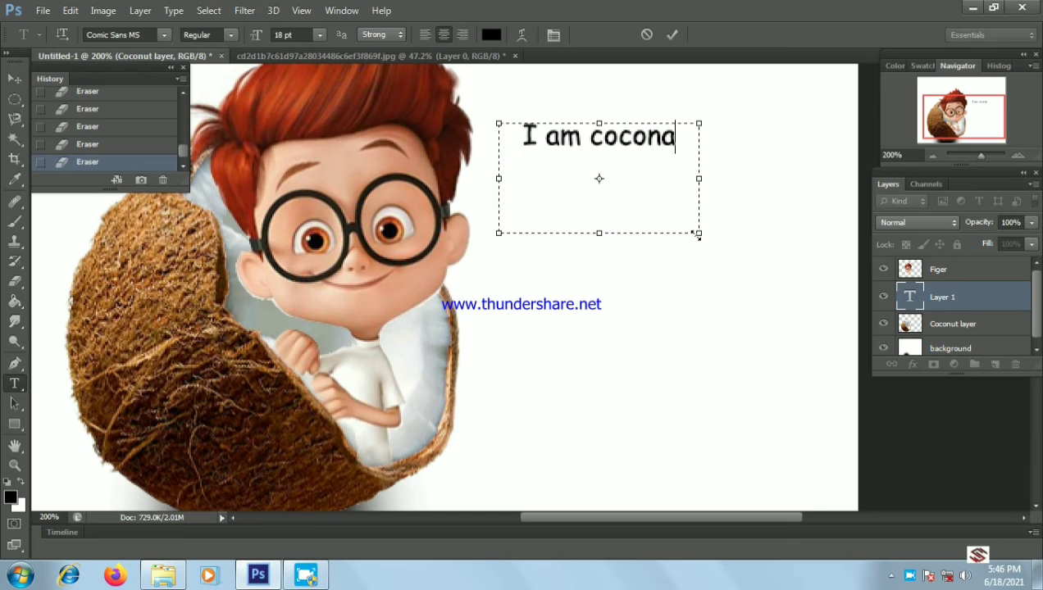
pyautogui.write('. i')
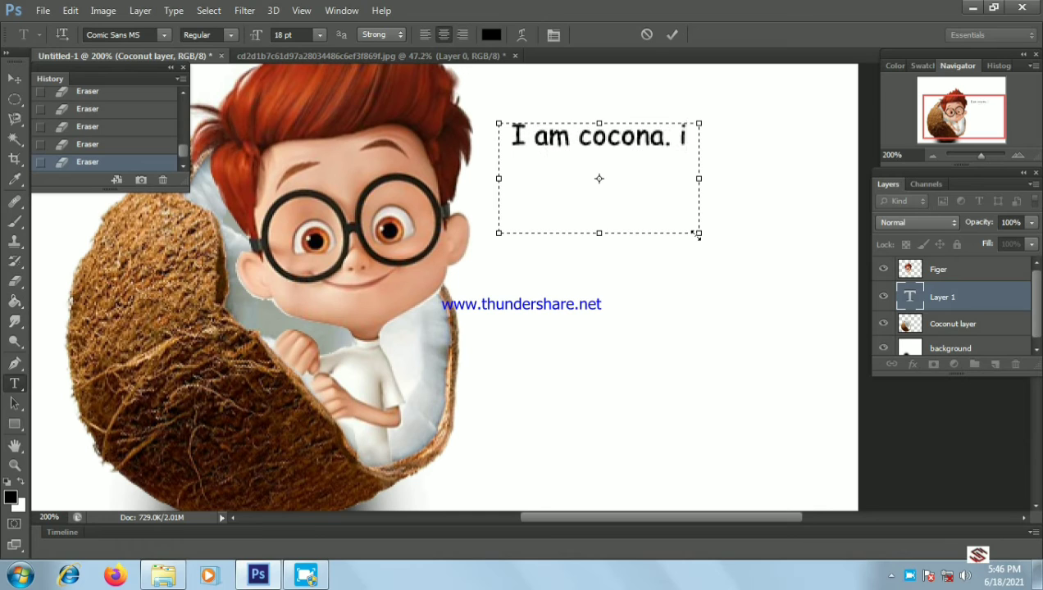
pyautogui.press('BackSpace')
pyautogui.write('I')
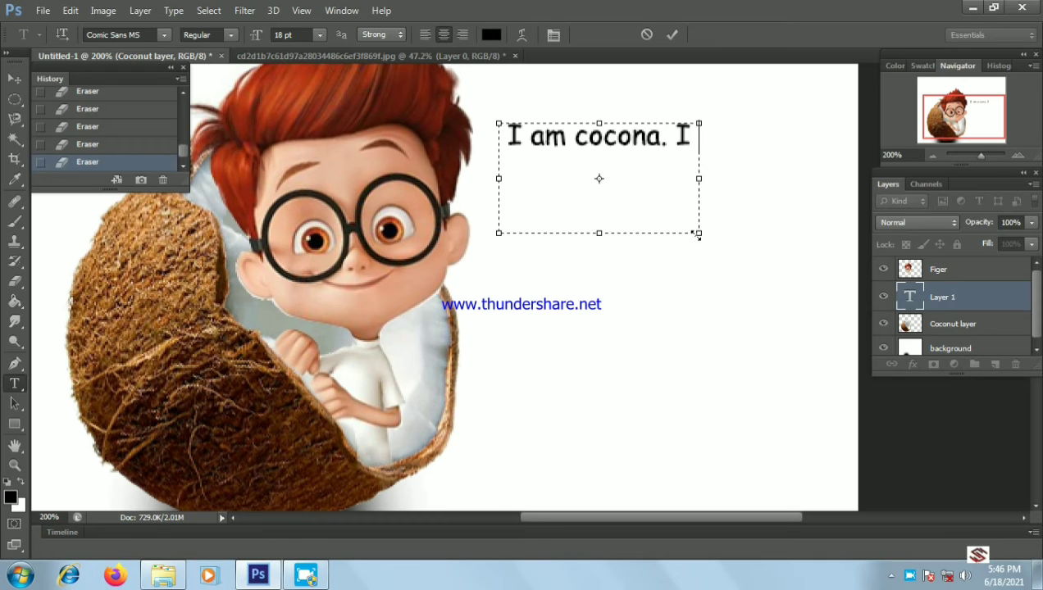
pyautogui.write(' born in ')
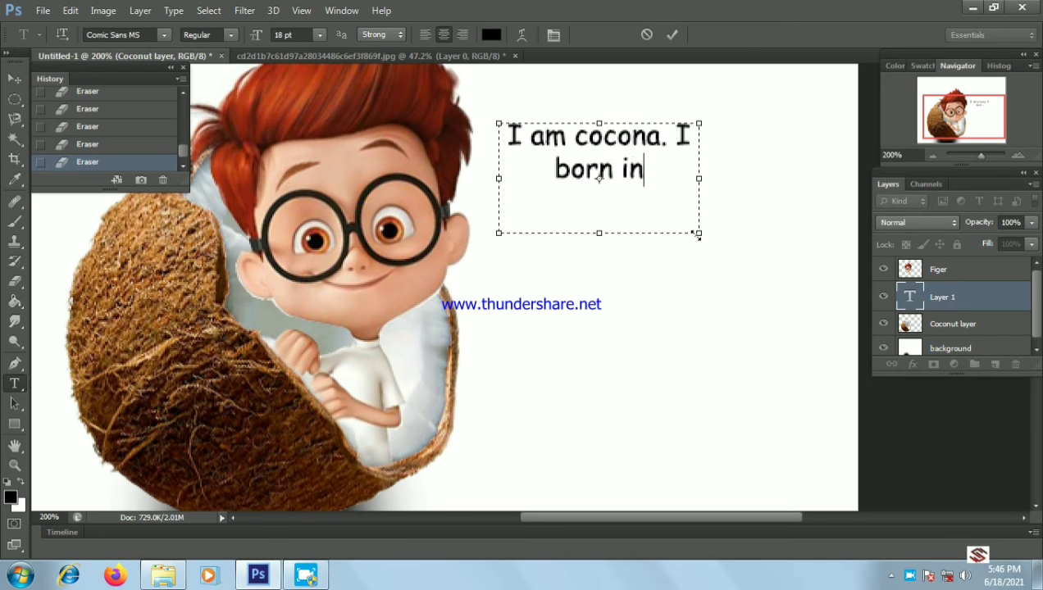
pyautogui.write('2021')
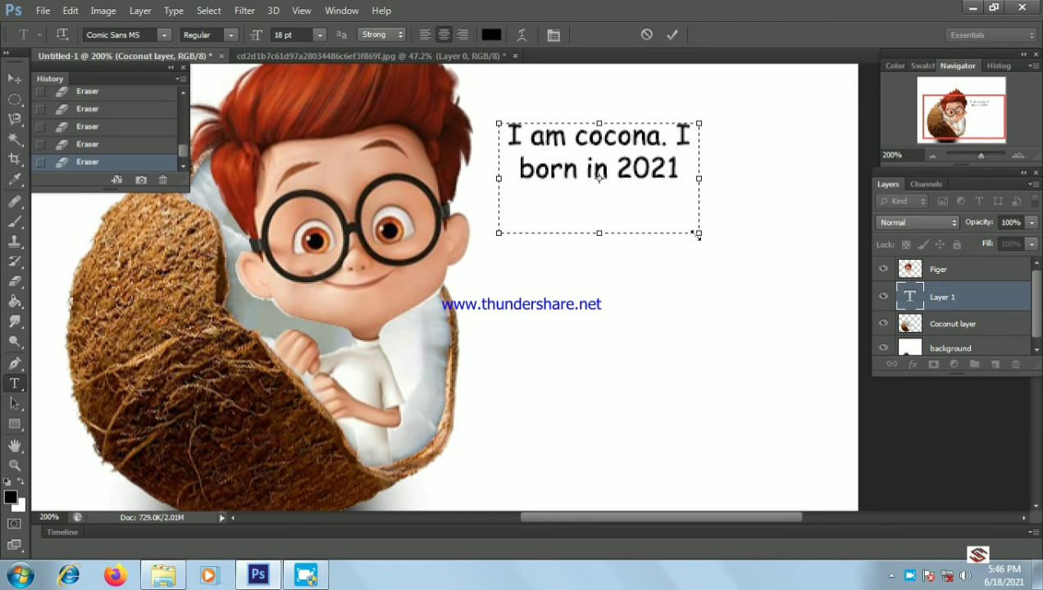
# Extend the caption with ". I break the musk Layer" and widen its text box to the canvas's edge.
pyautogui.write('. i')
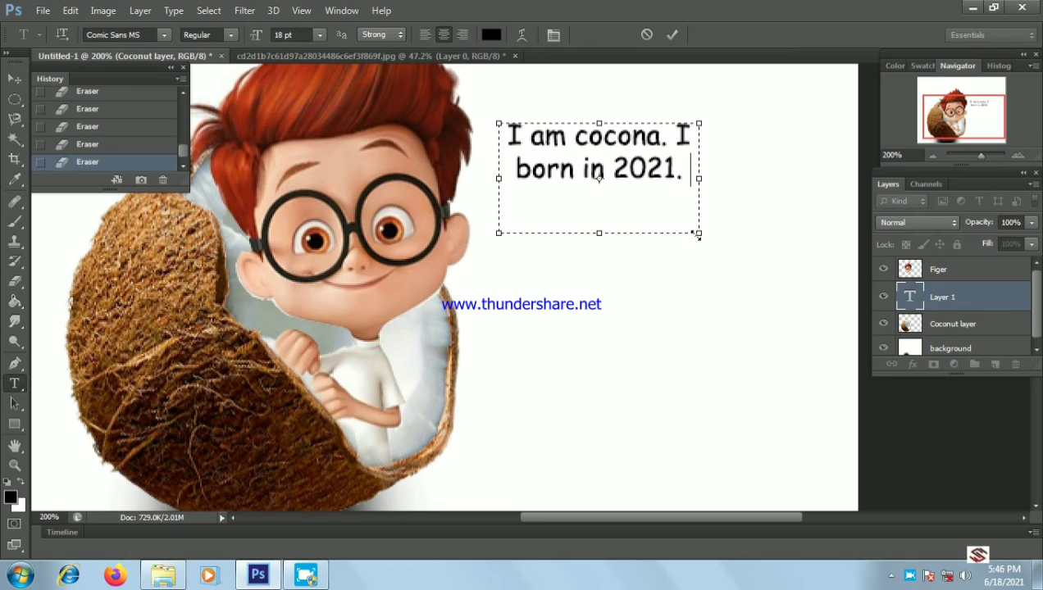
pyautogui.write('I')
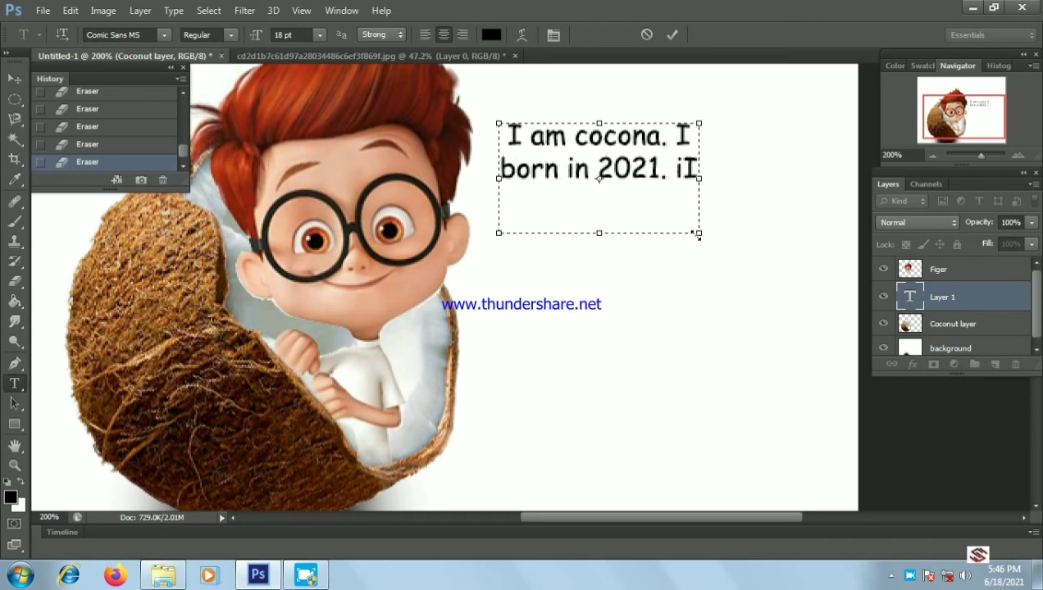
pyautogui.press('BackSpace')
pyautogui.press('BackSpace')
pyautogui.press('BackSpace')
pyautogui.write('I break')
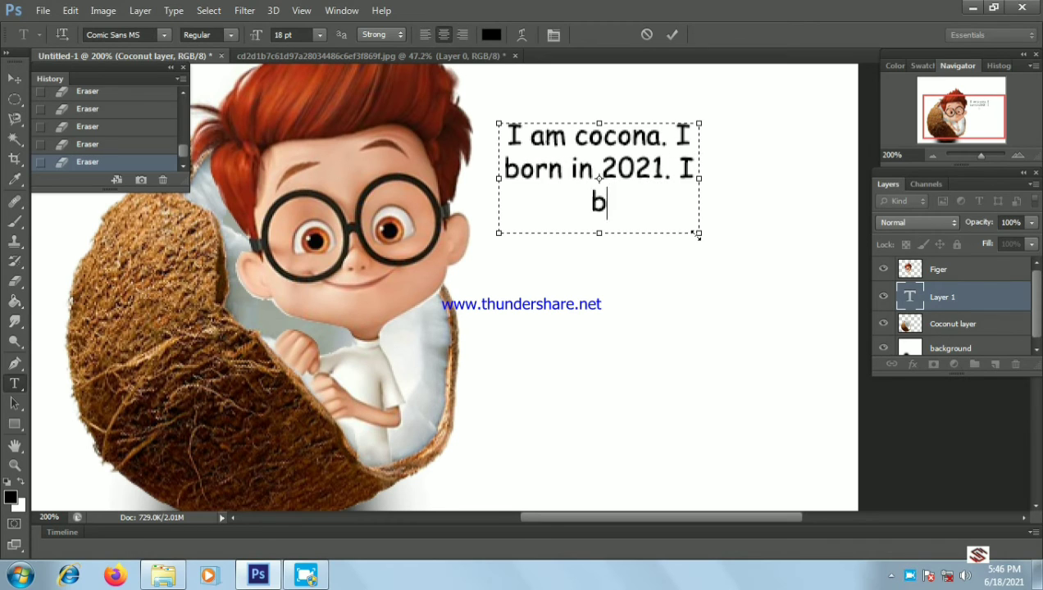
pyautogui.write(' u')
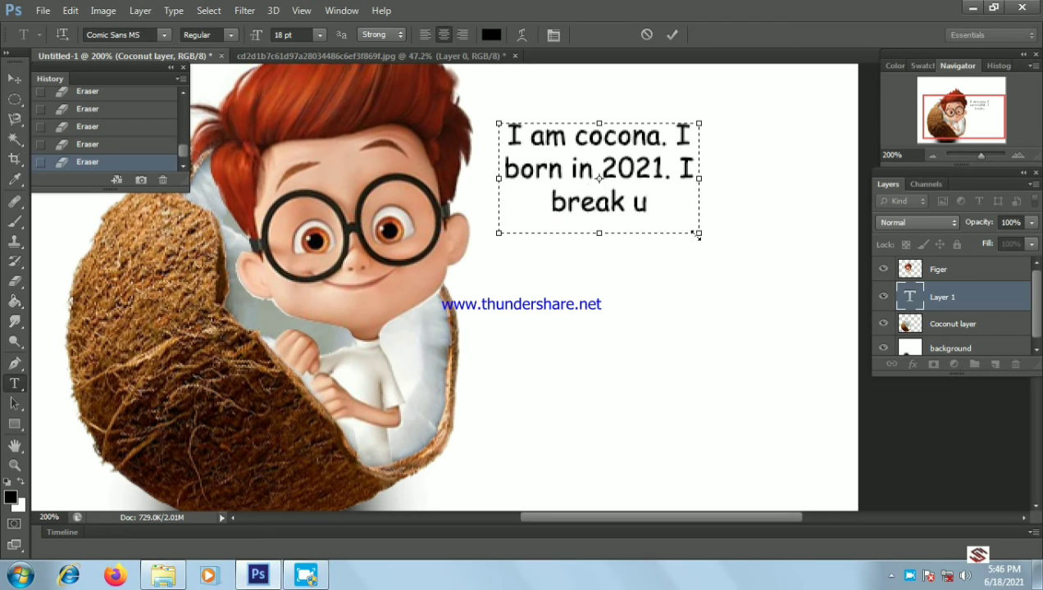
pyautogui.press('BackSpace')
pyautogui.press('BackSpace')
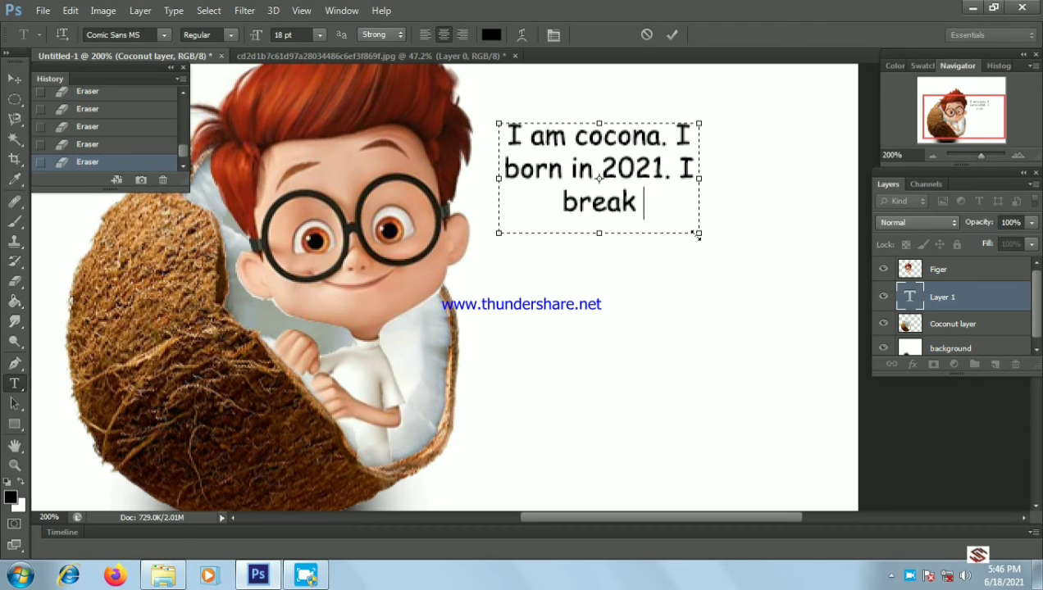
pyautogui.write('the musk')
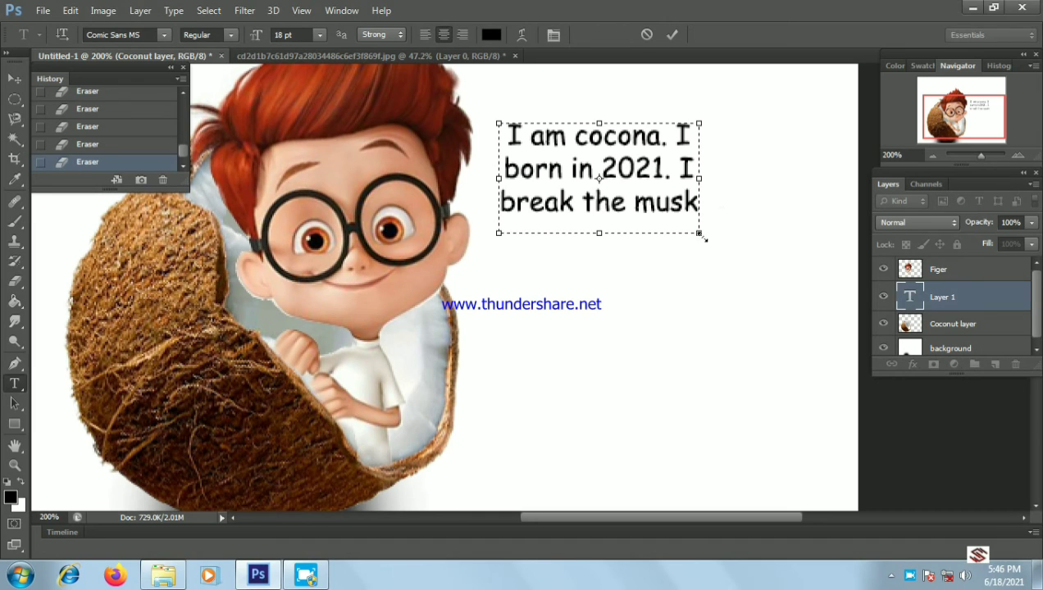
pyautogui.moveTo(698, 233); pyautogui.dragTo(810, 254)
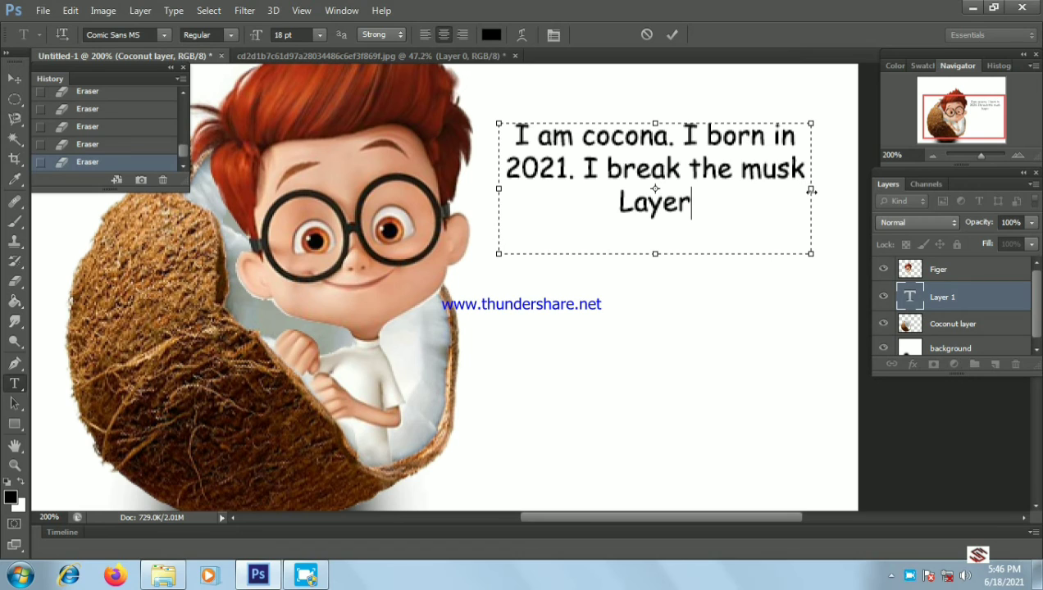
pyautogui.moveTo(821, 187); pyautogui.dragTo(856, 187)
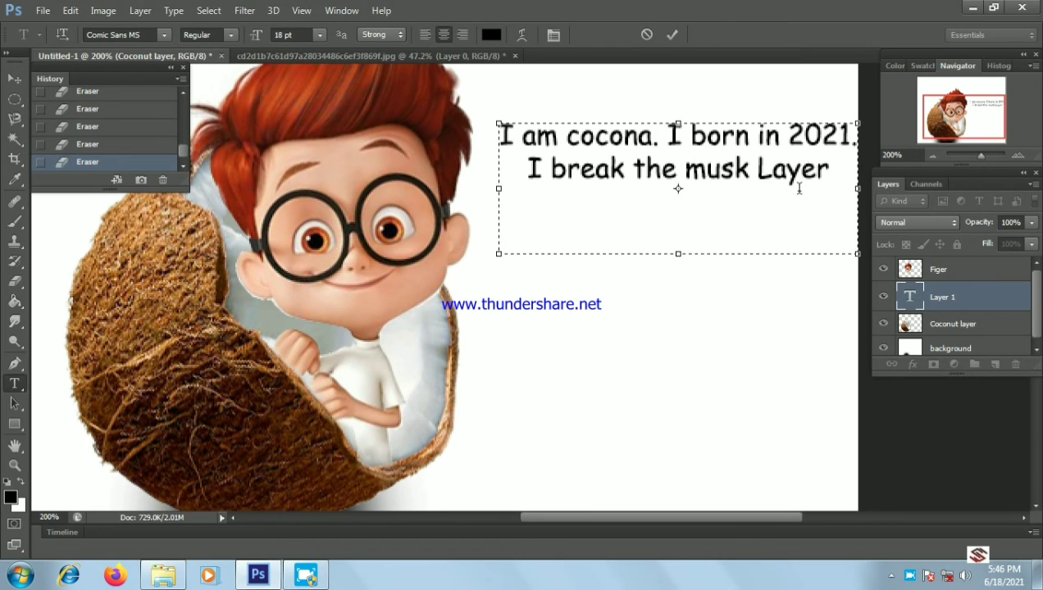
# Move the caption down beside the boy's face and place its text layer above the Figer layer.
pyautogui.click(13, 80)
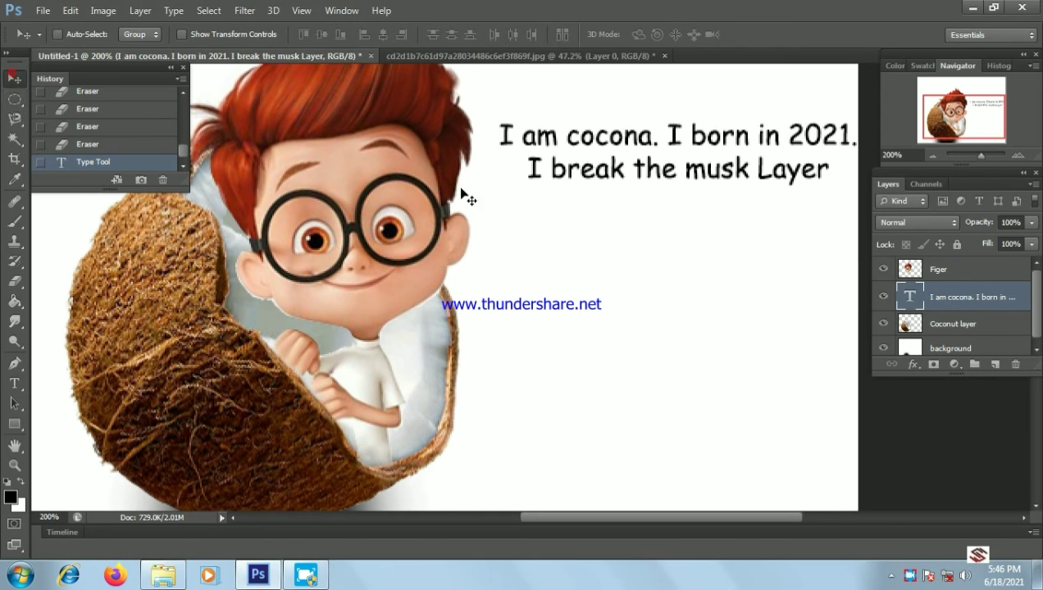
pyautogui.moveTo(600, 151); pyautogui.dragTo(579, 257)
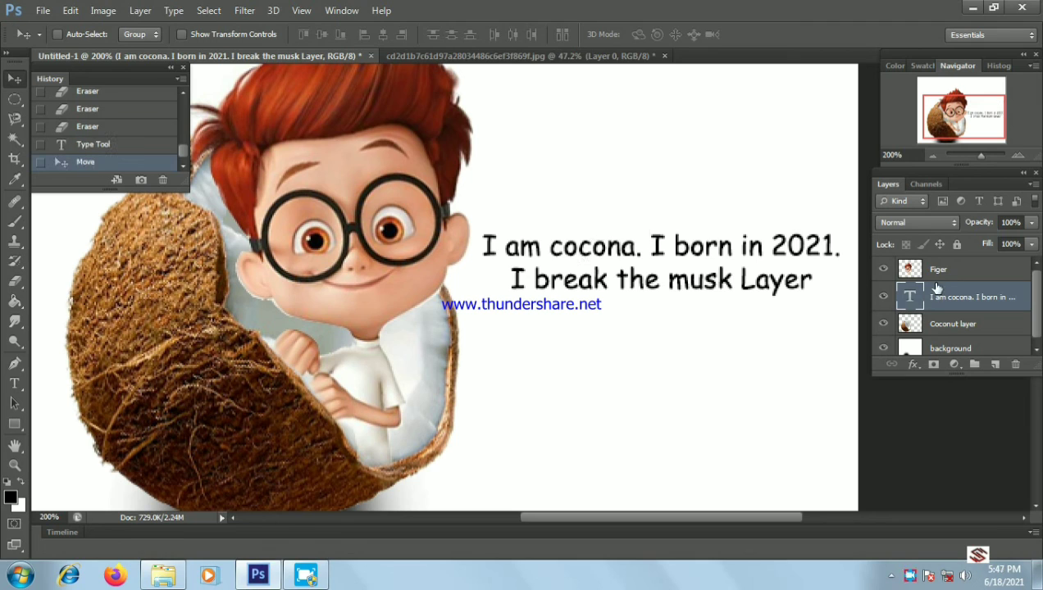
pyautogui.click(939, 275)
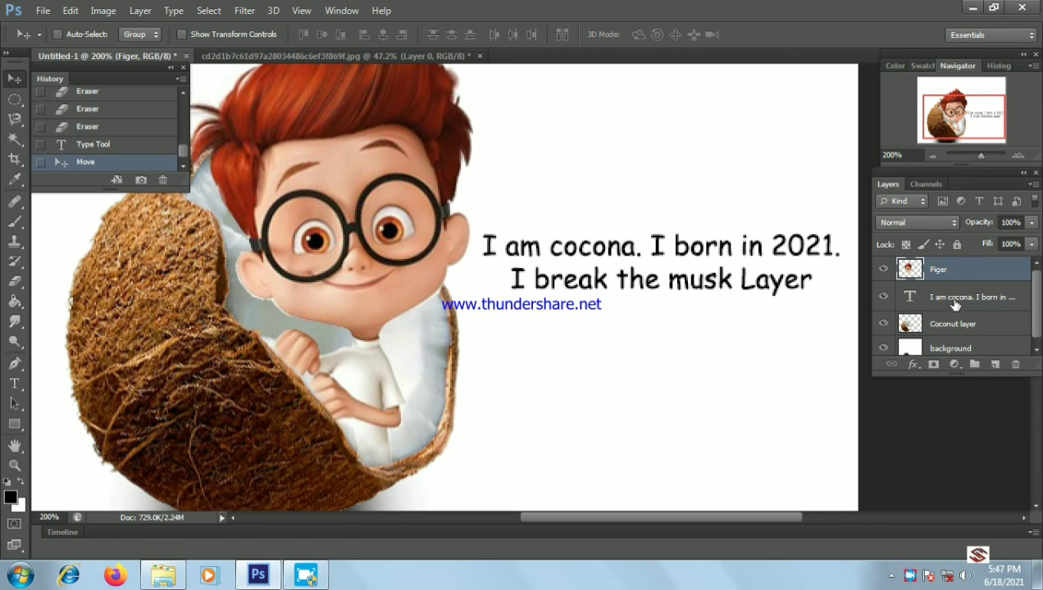
pyautogui.moveTo(949, 303); pyautogui.dragTo(957, 270)
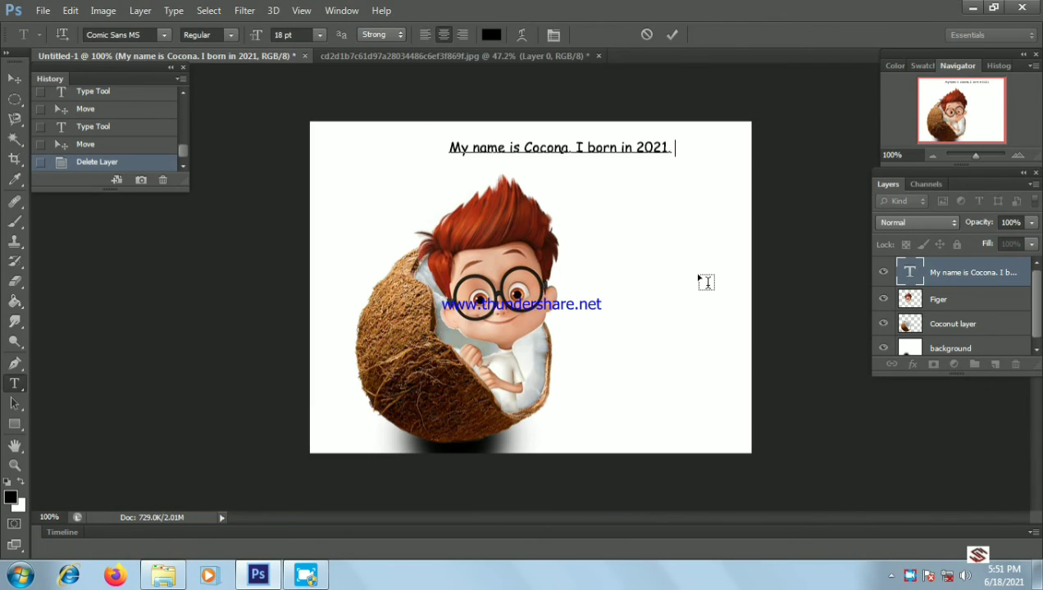
# Complete the caption above the boy to read "My name is Cocona. I born in 2021. I am new version of strength".
pyautogui.write('I born in 2021. I')
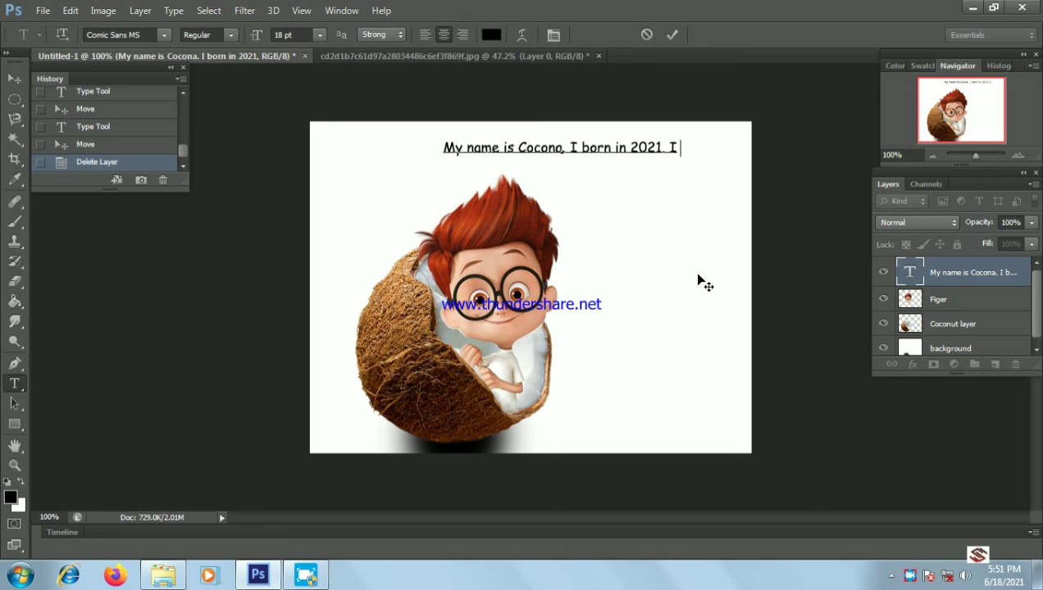
pyautogui.write('am new')
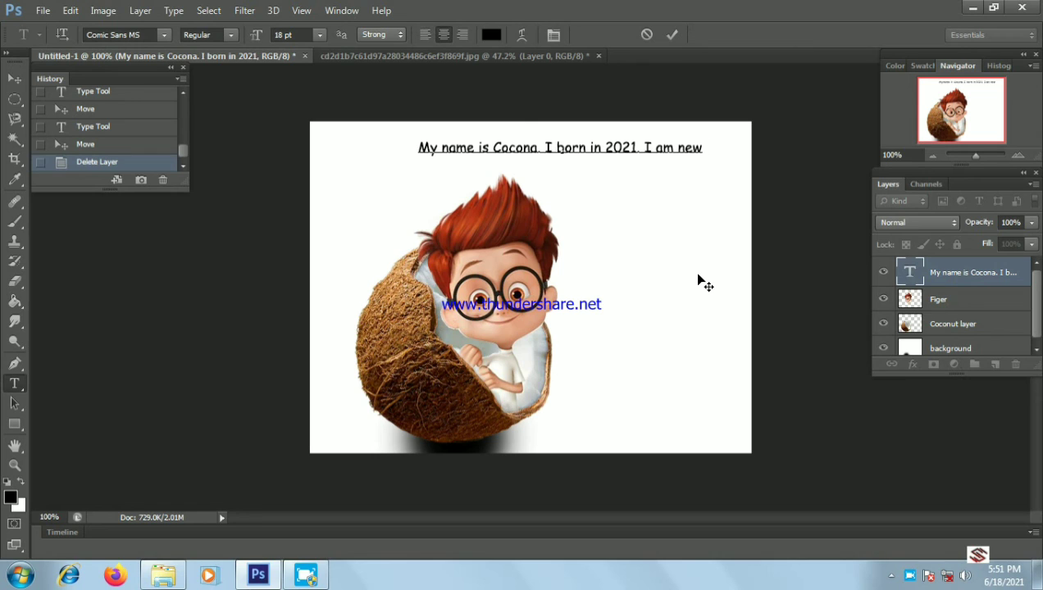
pyautogui.write(' ver')
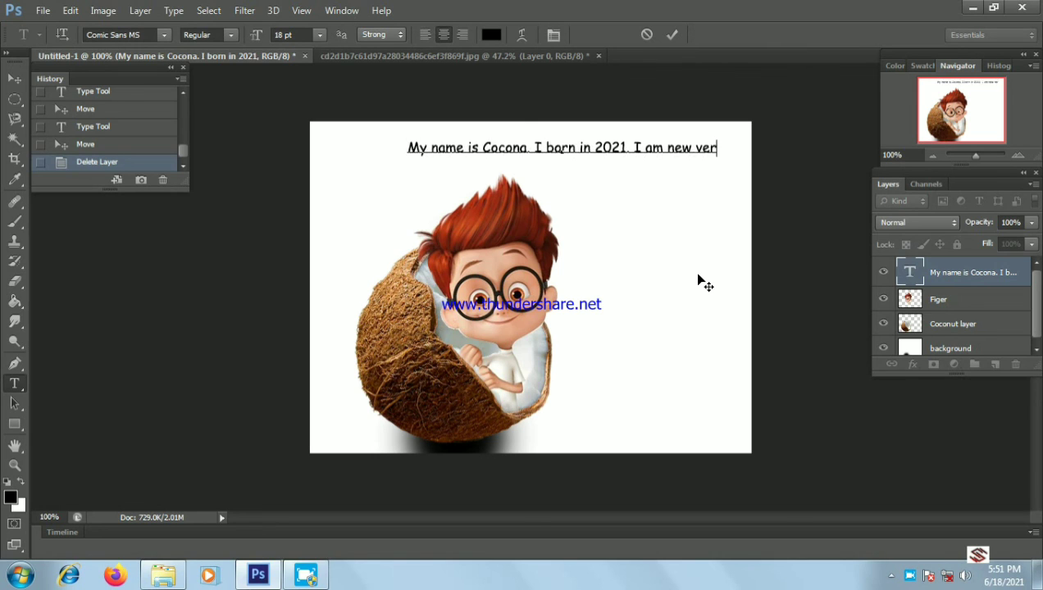
pyautogui.write('sion of')
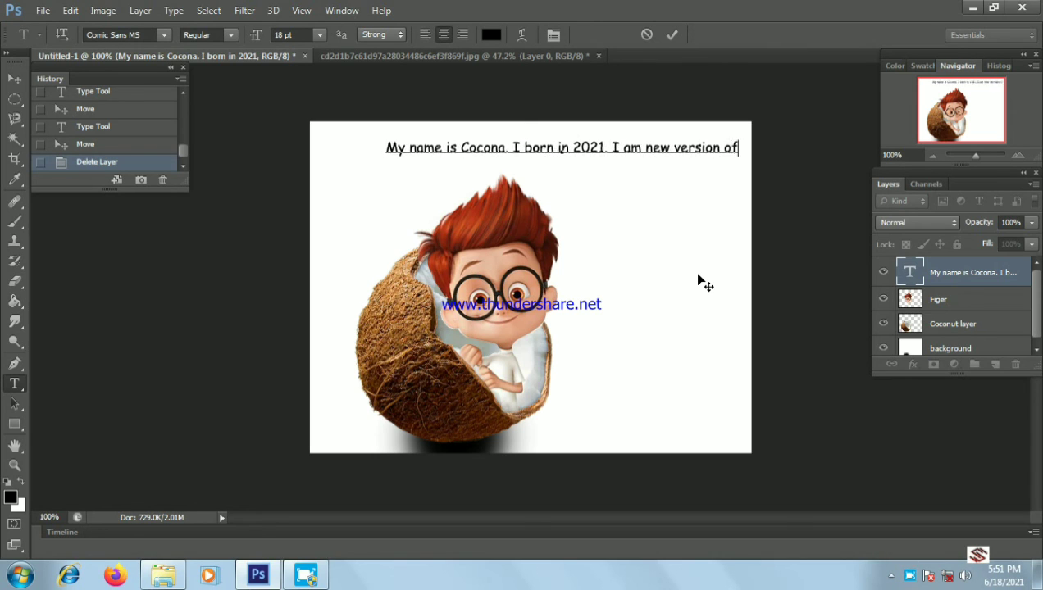
pyautogui.write(' st')
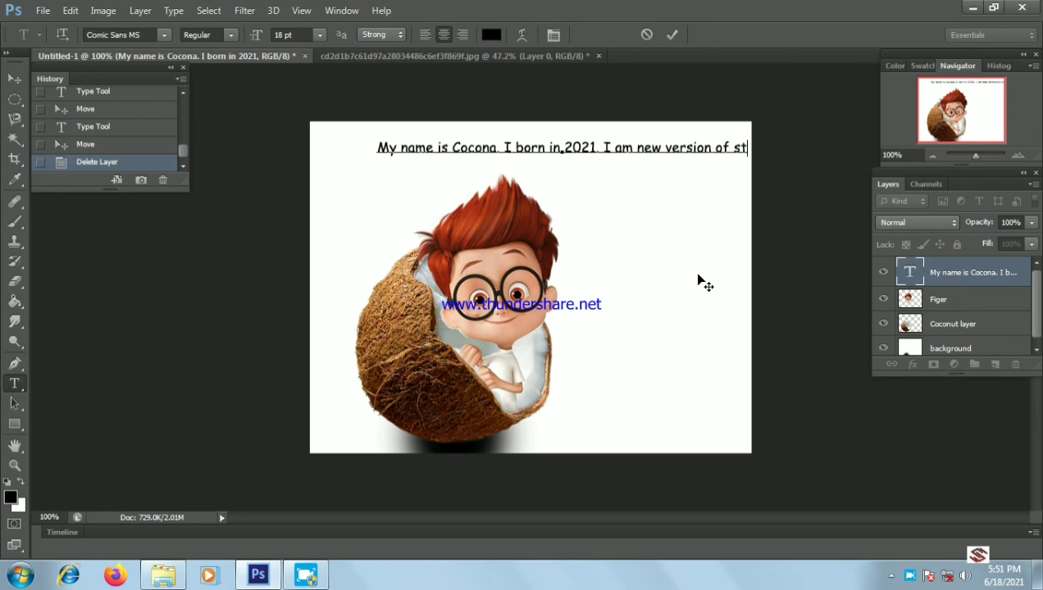
pyautogui.write('ren')
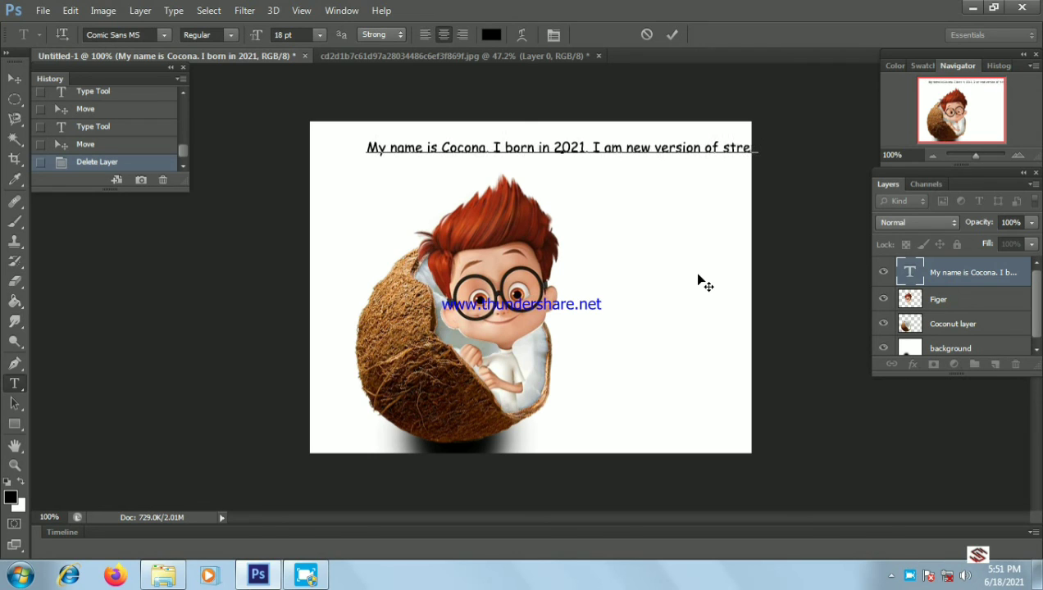
pyautogui.write('g')
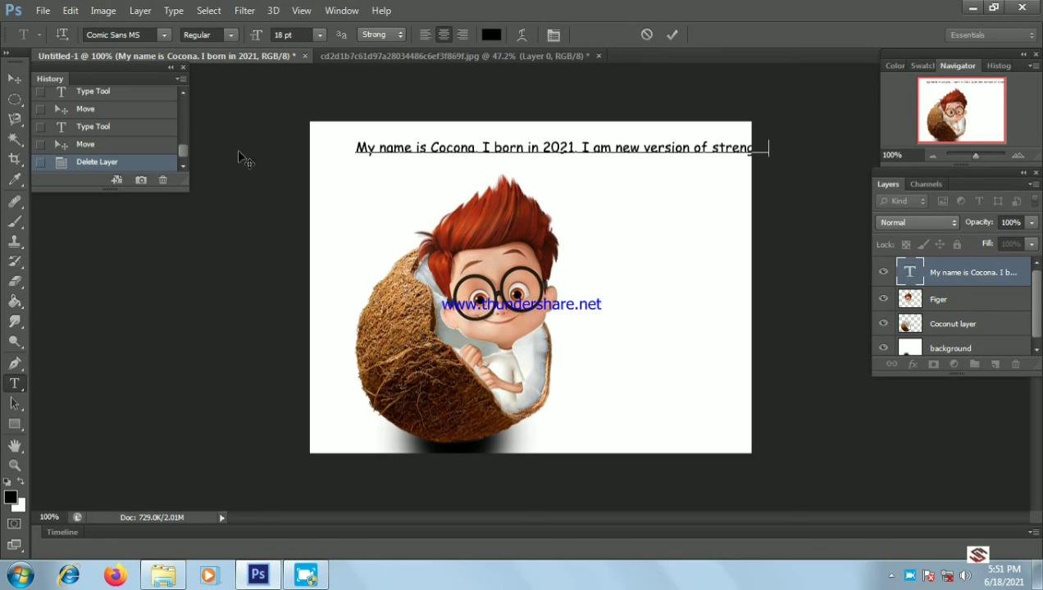
# Move the caption so it fits within the canvas width above the boy and add a full stop at its end.
pyautogui.click(14, 78)
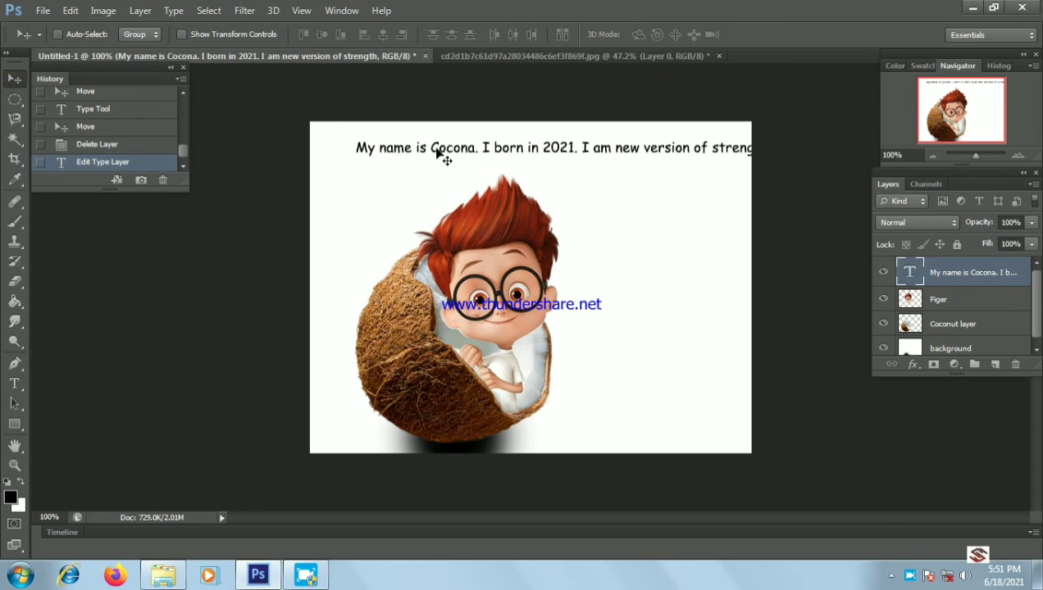
pyautogui.moveTo(438, 154); pyautogui.dragTo(415, 164)
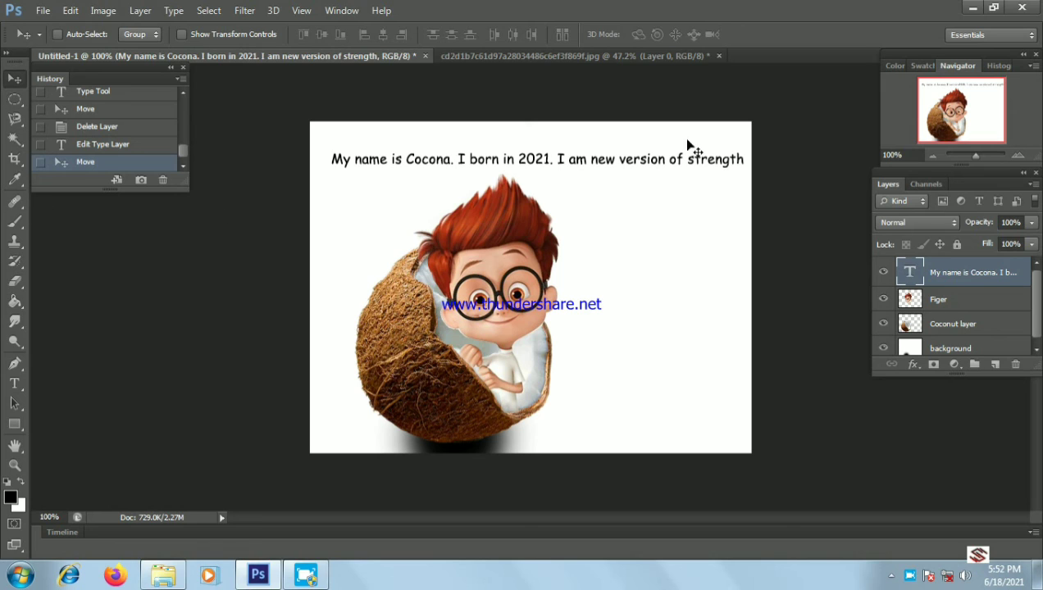
pyautogui.click(15, 422)
pyautogui.click(16, 385)
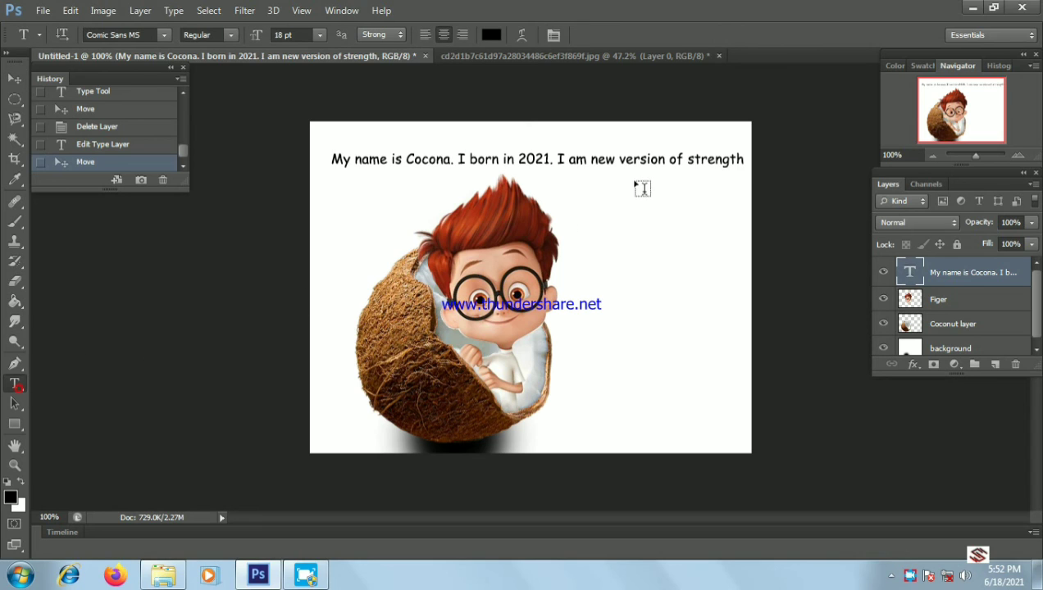
pyautogui.click(743, 158)
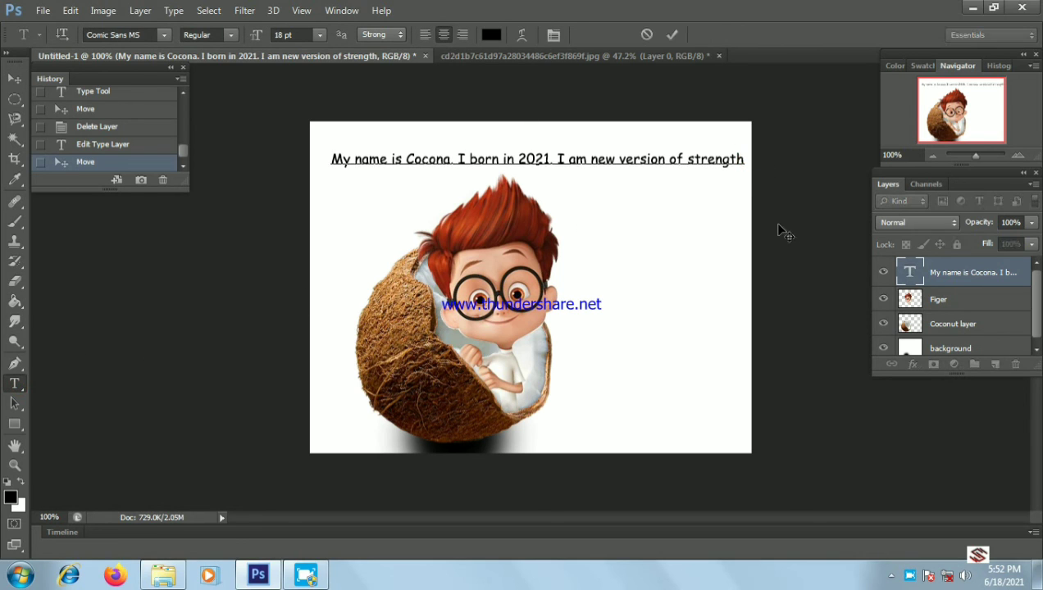
pyautogui.write('.')
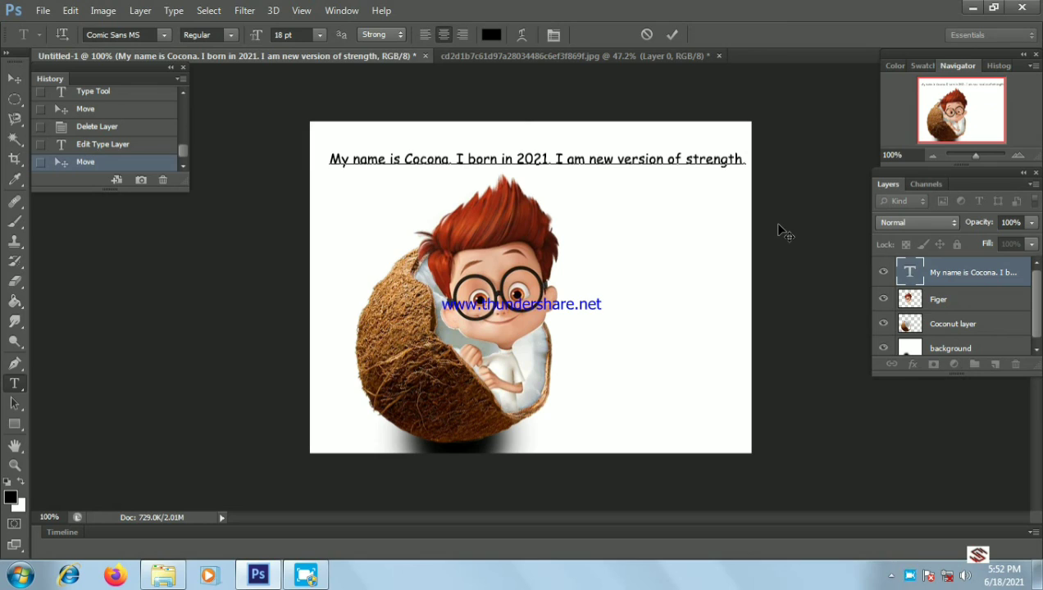